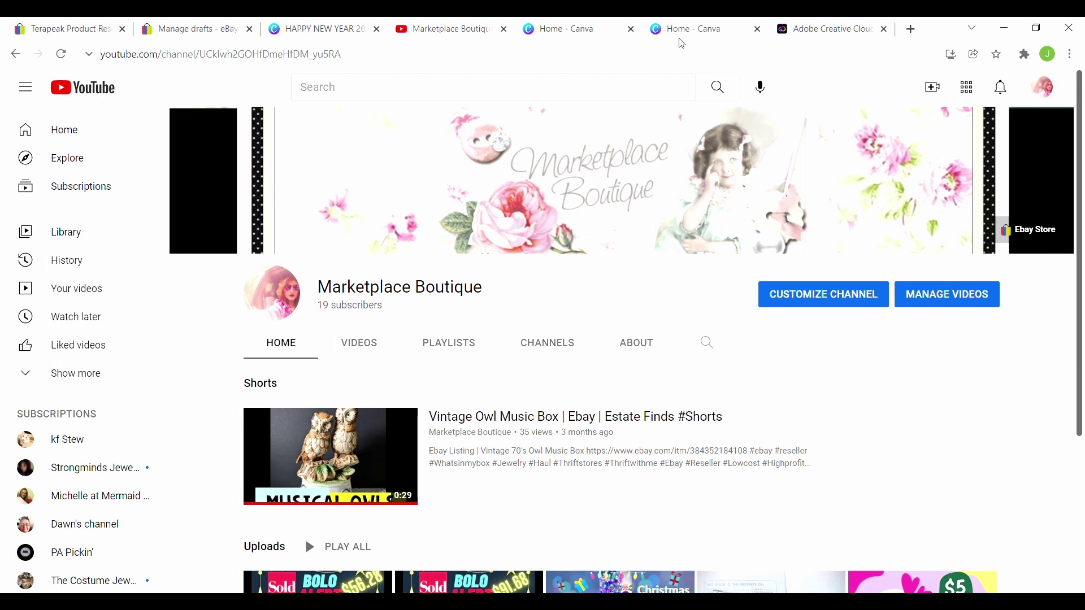
- Search Canva's templates for 'thumbnail youtube' to list the 3,176 YouTube thumbnail templates
{"action": "left_click", "coordinate": [688, 31]}
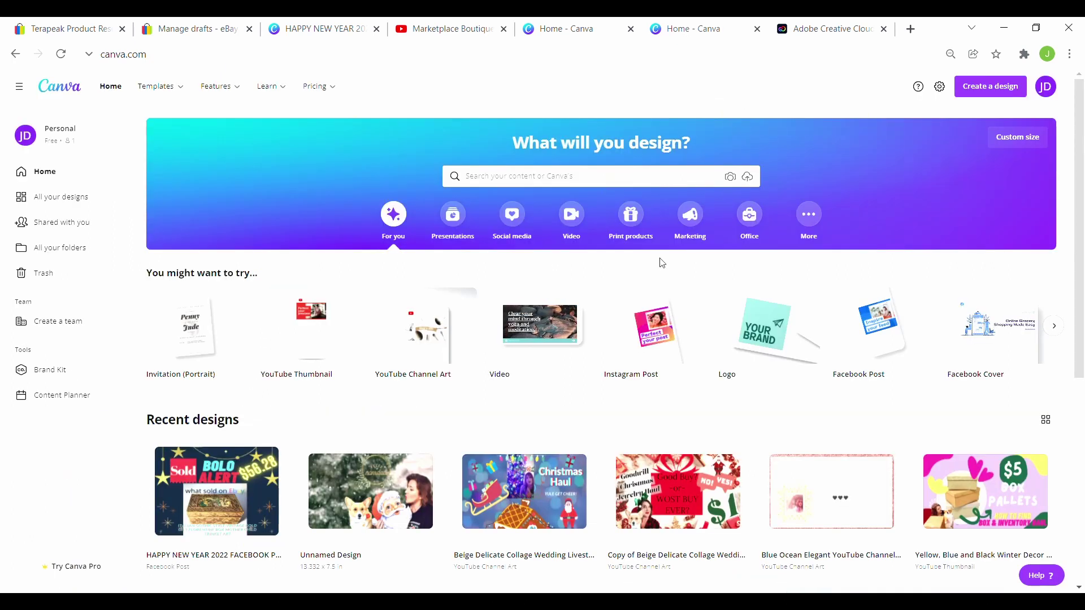
{"action": "left_click", "coordinate": [620, 184]}
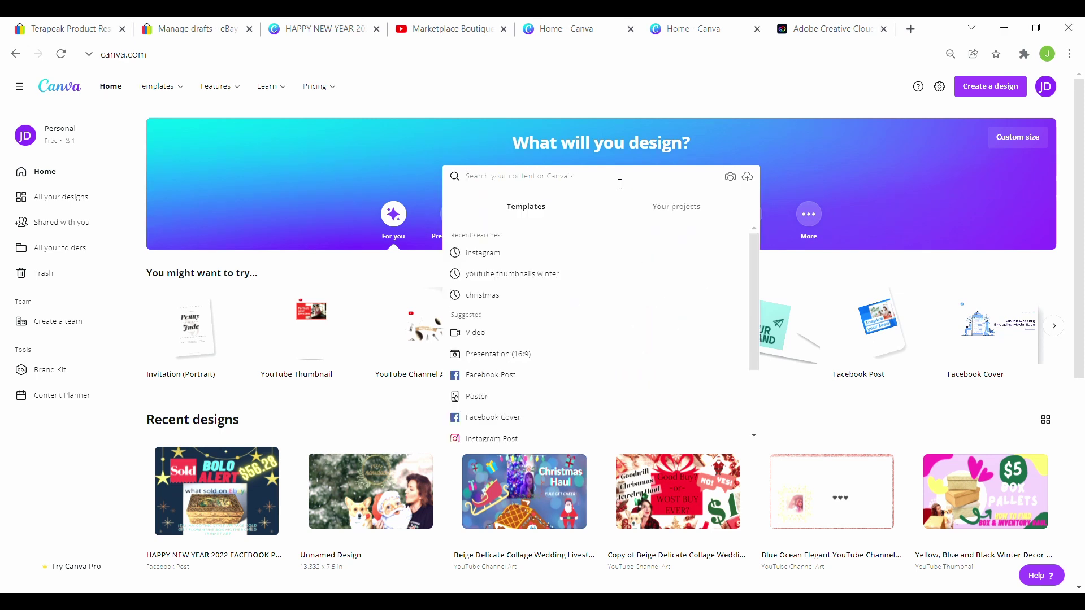
{"action": "type", "text": "thumb"}
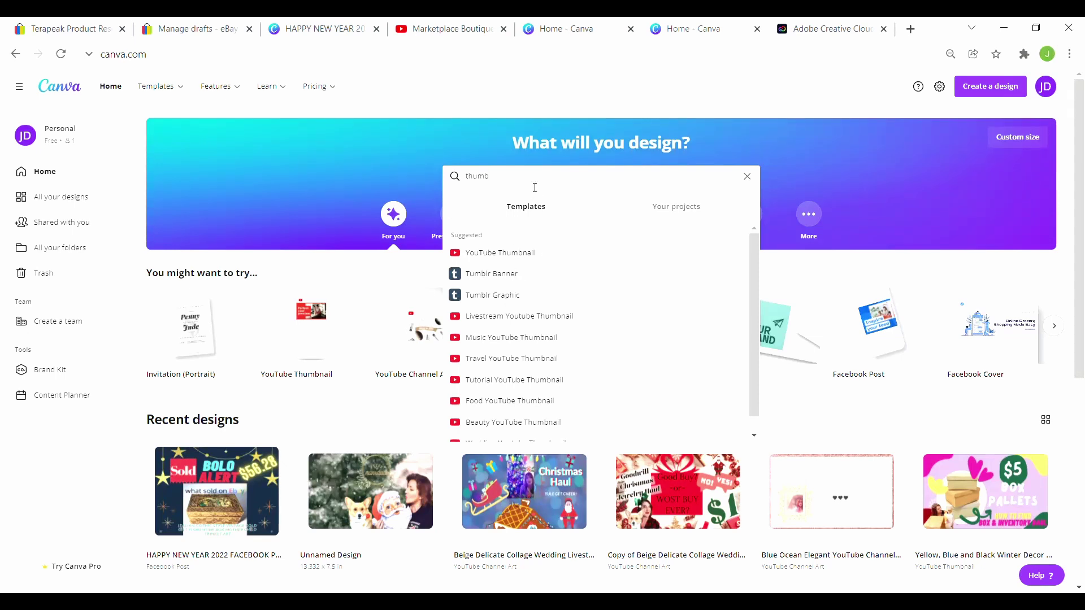
{"action": "type", "text": "nail yout"}
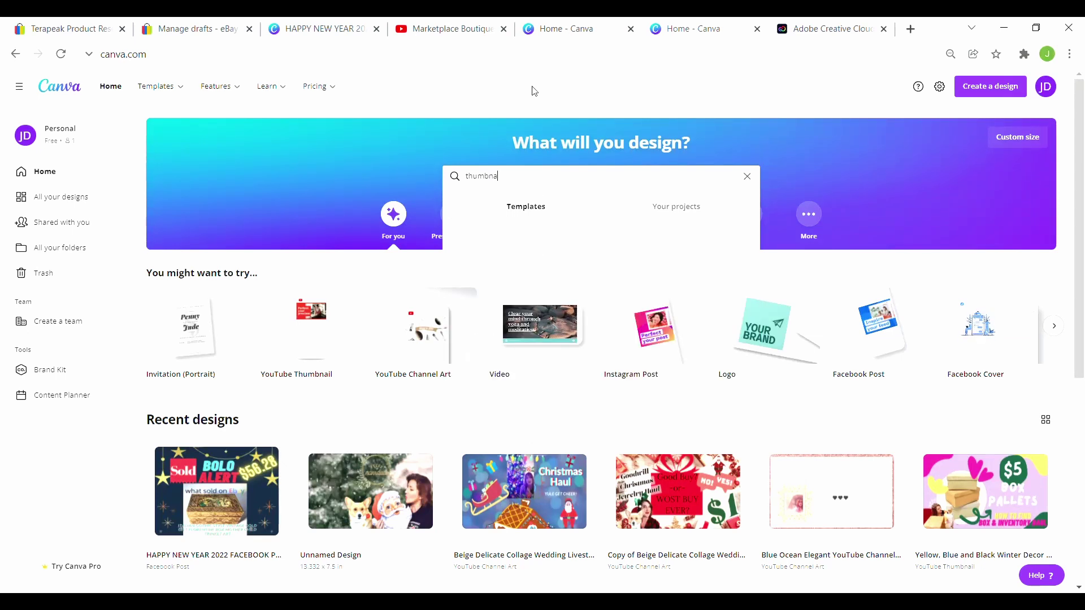
{"action": "type", "text": "ube"}
{"action": "key", "text": "Return"}
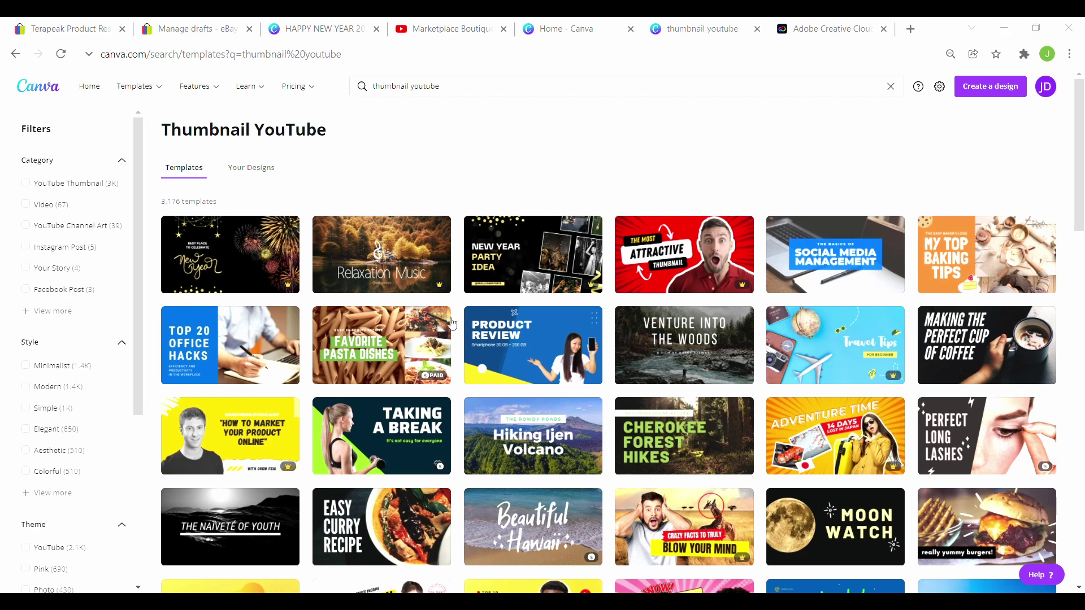
- Open the 'Hiking Ijen Volcano' Travel YouTube Thumbnail template in the editor
{"action": "mouse_move", "coordinate": [431, 284]}
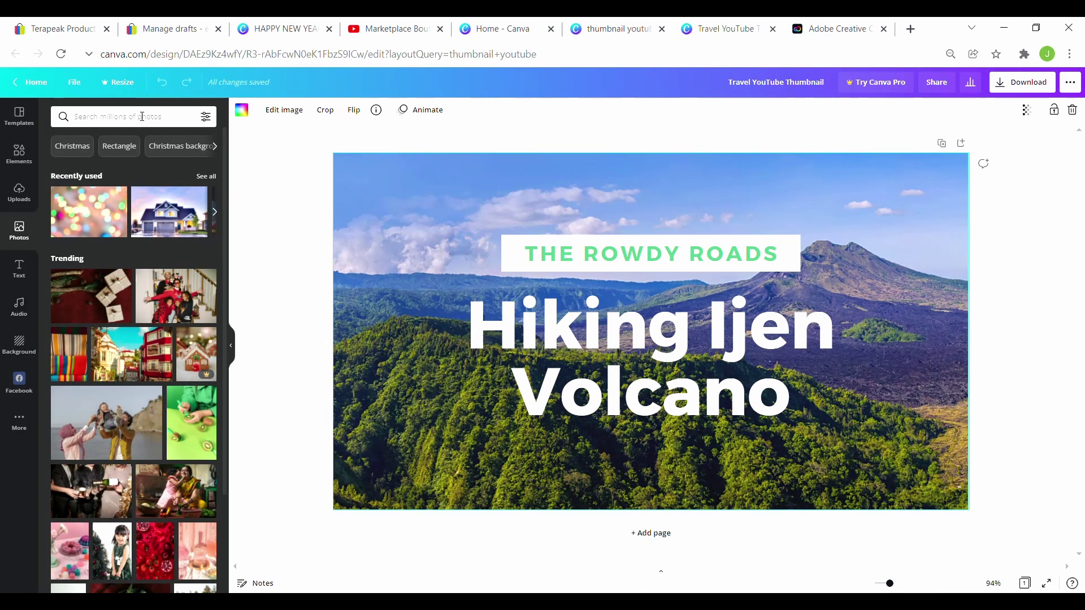
- Upload the warehouse photo from the computer into Canva's uploads
{"action": "left_click", "coordinate": [34, 185]}
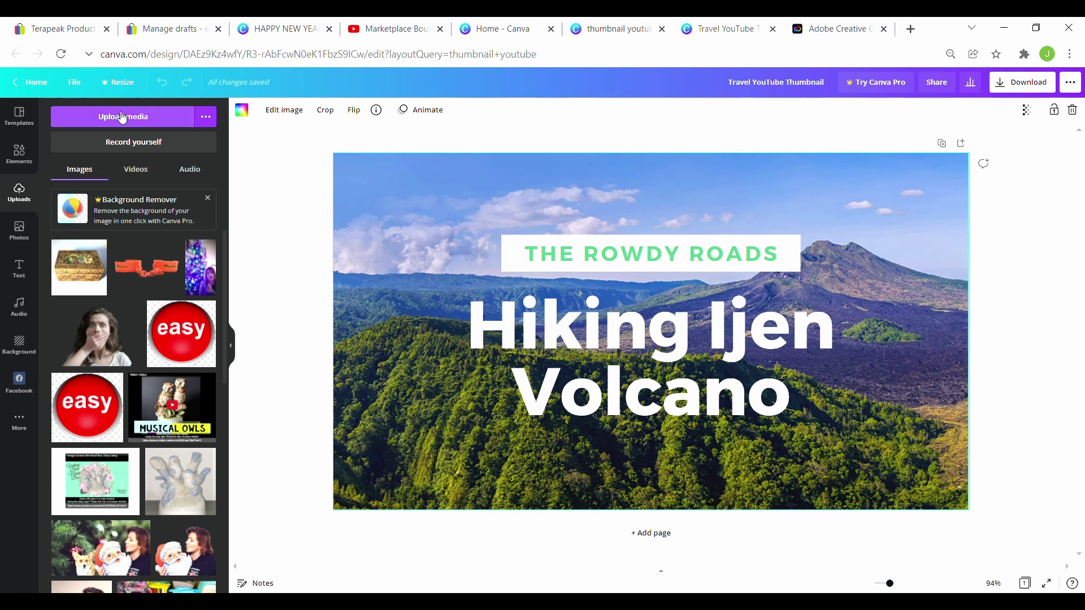
{"action": "left_click", "coordinate": [122, 117]}
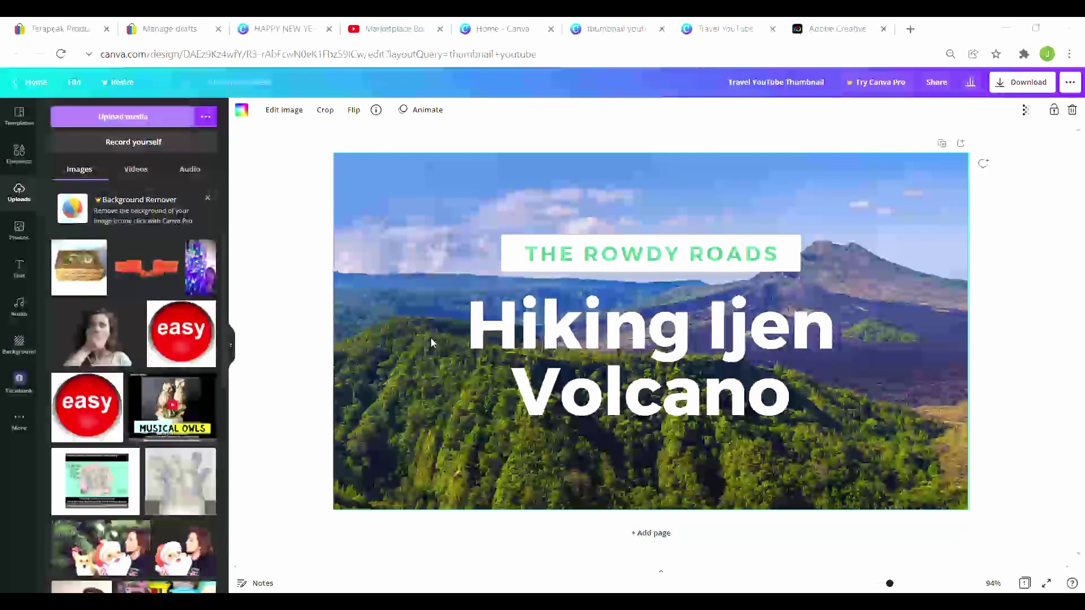
{"action": "key", "text": "Return"}
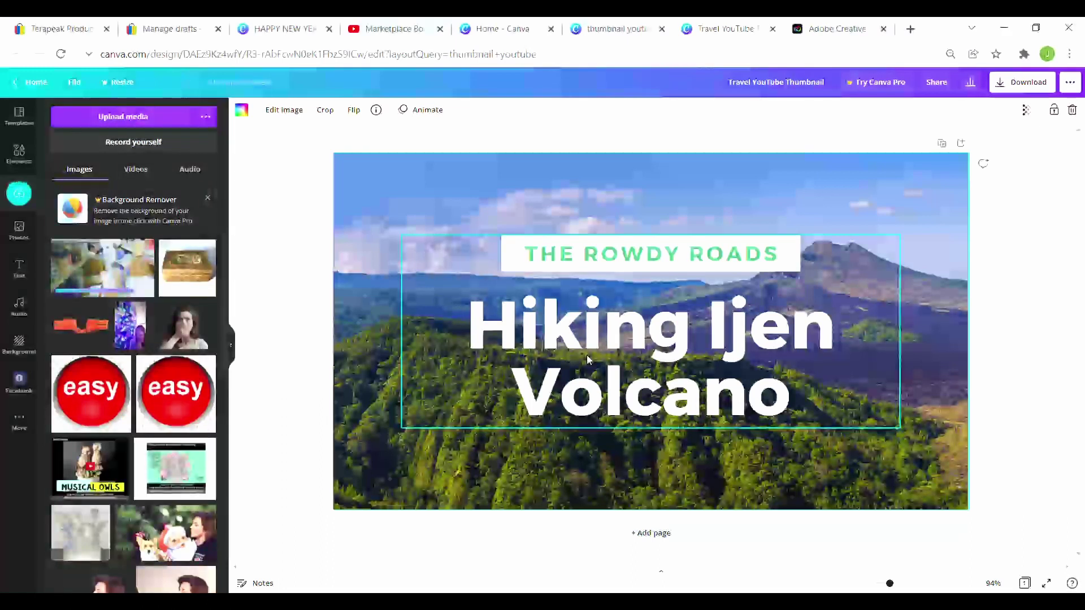
- Add the warehouse photo and stretch it over the whole canvas, moving the title aside
{"action": "left_click", "coordinate": [101, 266]}
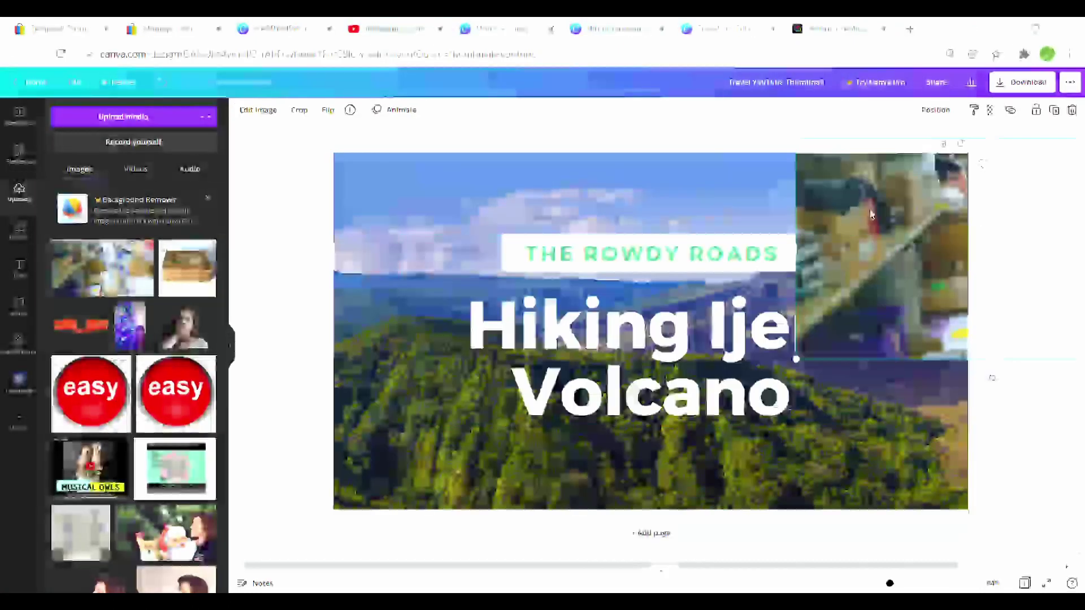
{"action": "left_click_drag", "start_coordinate": [871, 215], "coordinate": [405, 425]}
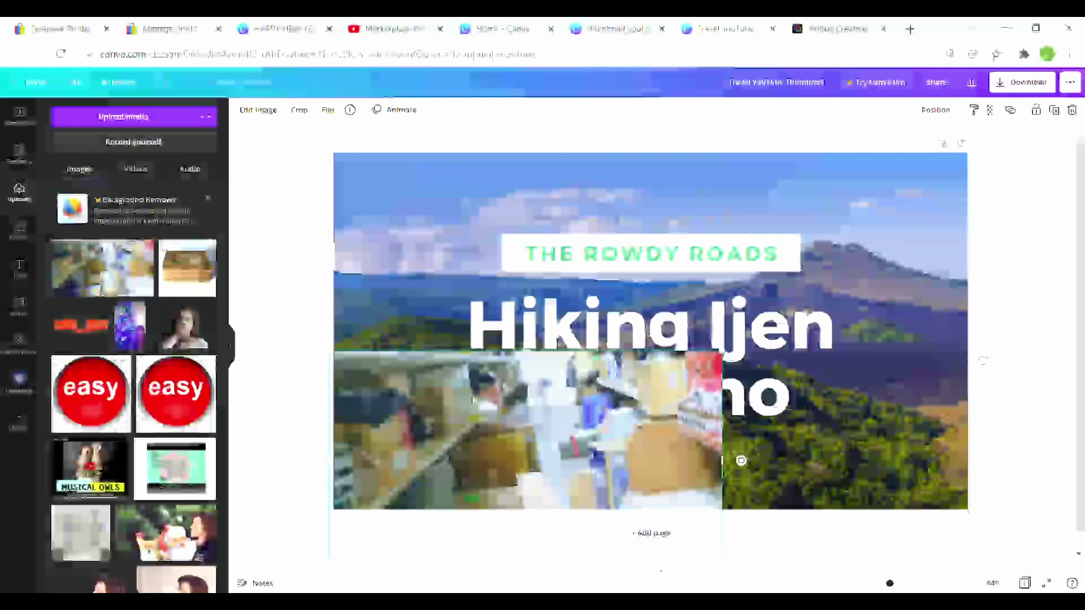
{"action": "left_click_drag", "start_coordinate": [740, 314], "coordinate": [972, 302]}
{"action": "left_click_drag", "start_coordinate": [601, 431], "coordinate": [565, 247]}
{"action": "left_click_drag", "start_coordinate": [692, 390], "coordinate": [969, 508]}
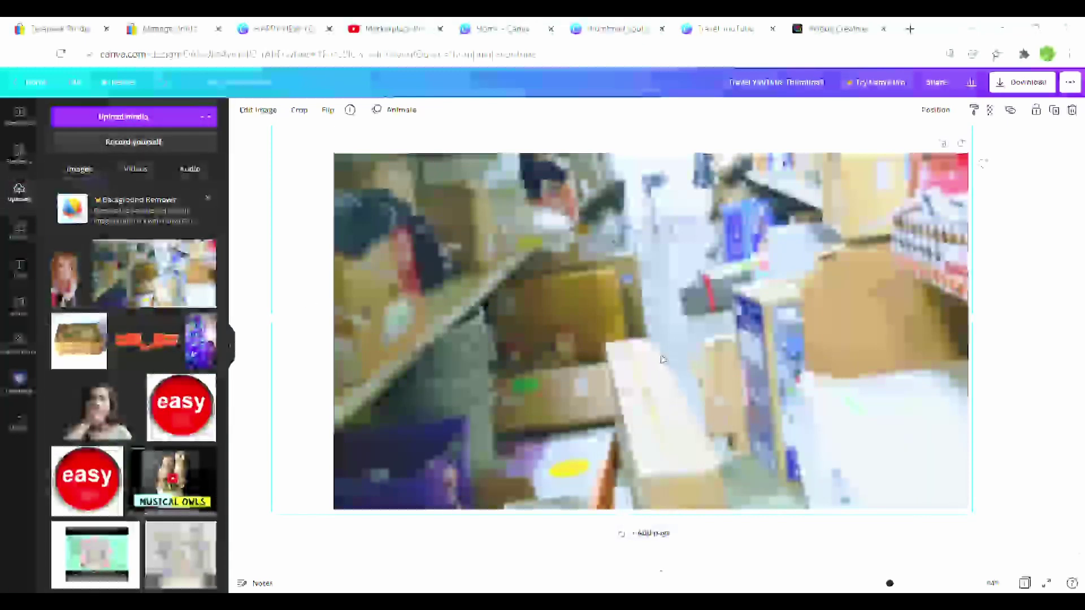
- Paste the creator cutout, shrink it into the lower-left corner, and slide the title back into view
{"action": "key", "text": "ctrl+v"}
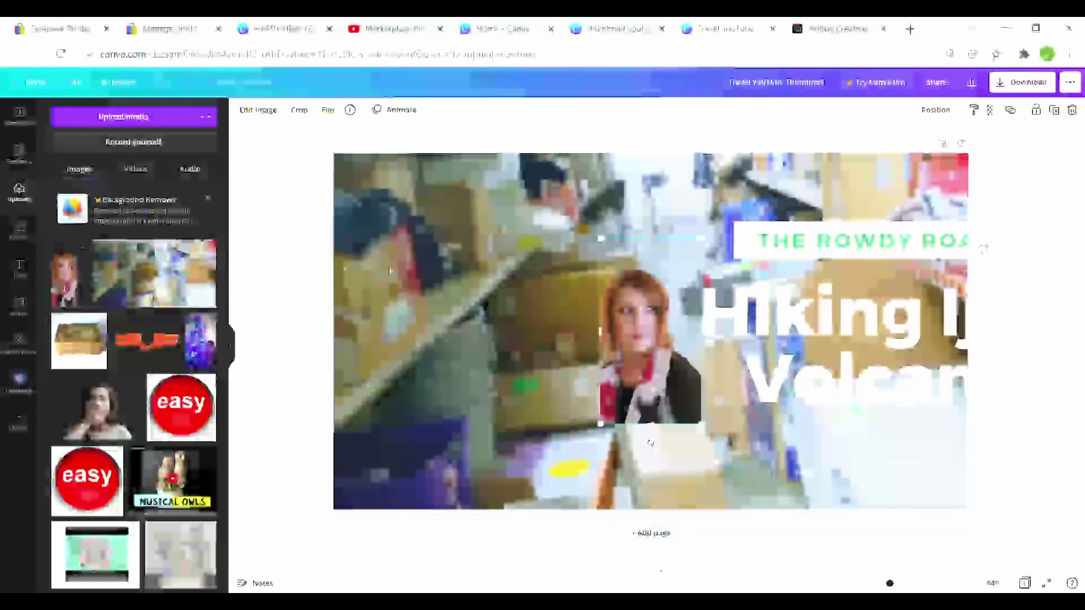
{"action": "left_click_drag", "start_coordinate": [644, 318], "coordinate": [385, 404]}
{"action": "left_click_drag", "start_coordinate": [436, 321], "coordinate": [493, 243]}
{"action": "left_click_drag", "start_coordinate": [413, 325], "coordinate": [412, 327]}
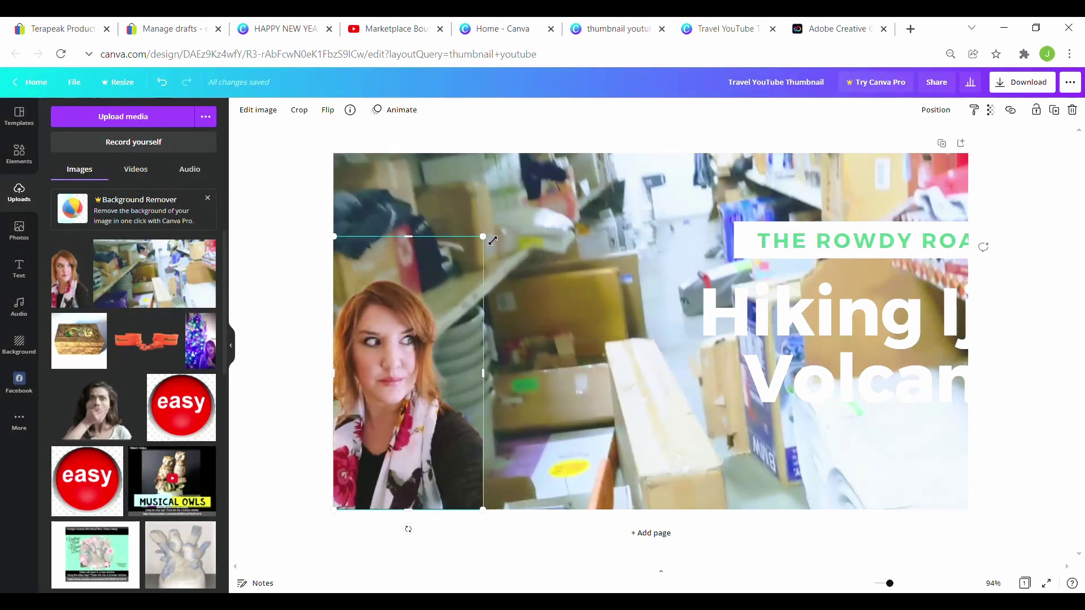
{"action": "left_click_drag", "start_coordinate": [491, 243], "coordinate": [482, 260]}
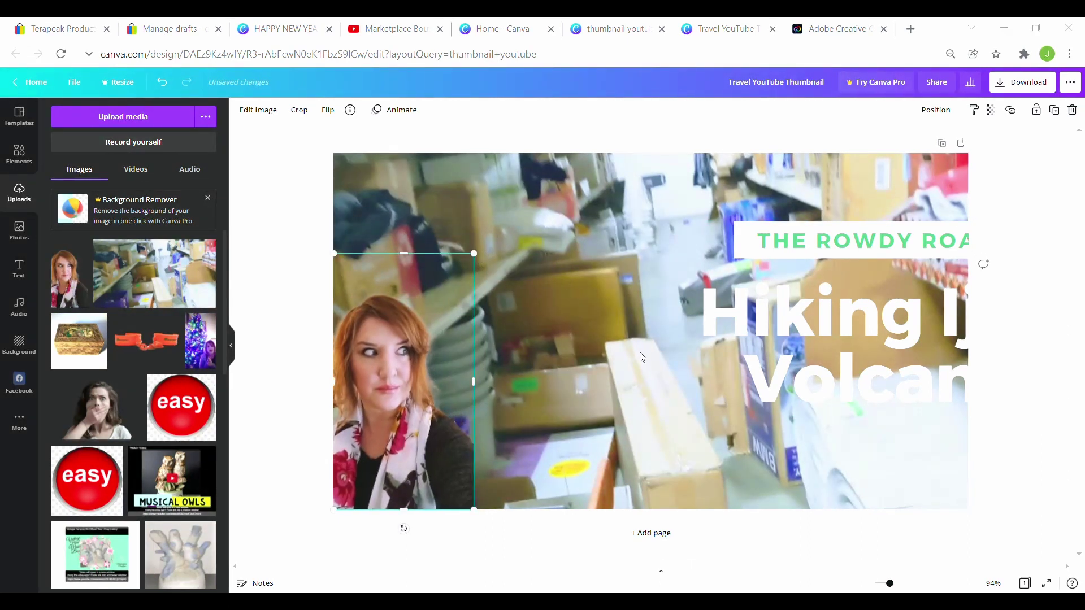
{"action": "left_click", "coordinate": [769, 342]}
{"action": "left_click_drag", "start_coordinate": [769, 342], "coordinate": [597, 285]}
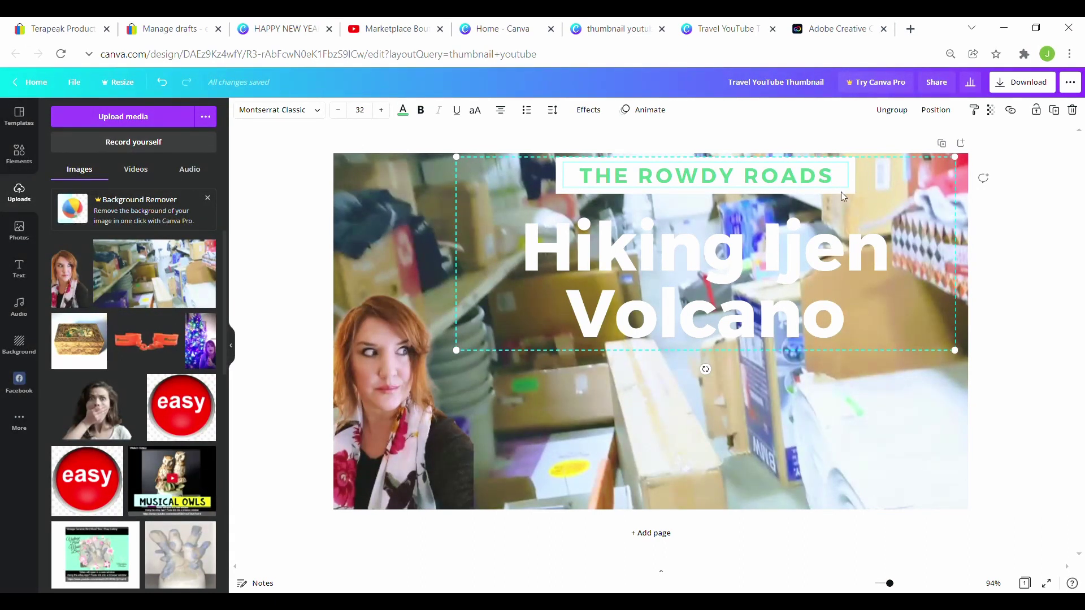
- Delete the ROWDY ROADS tagline and its leftover white box
{"action": "key", "text": "Delete"}
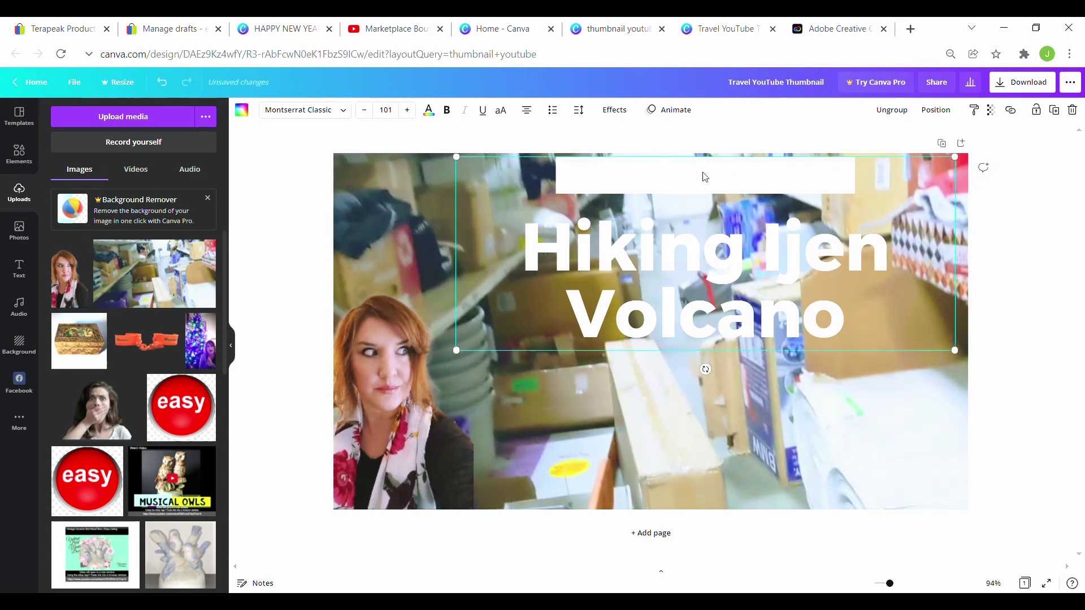
{"action": "left_click", "coordinate": [784, 184]}
{"action": "key", "text": "Delete"}
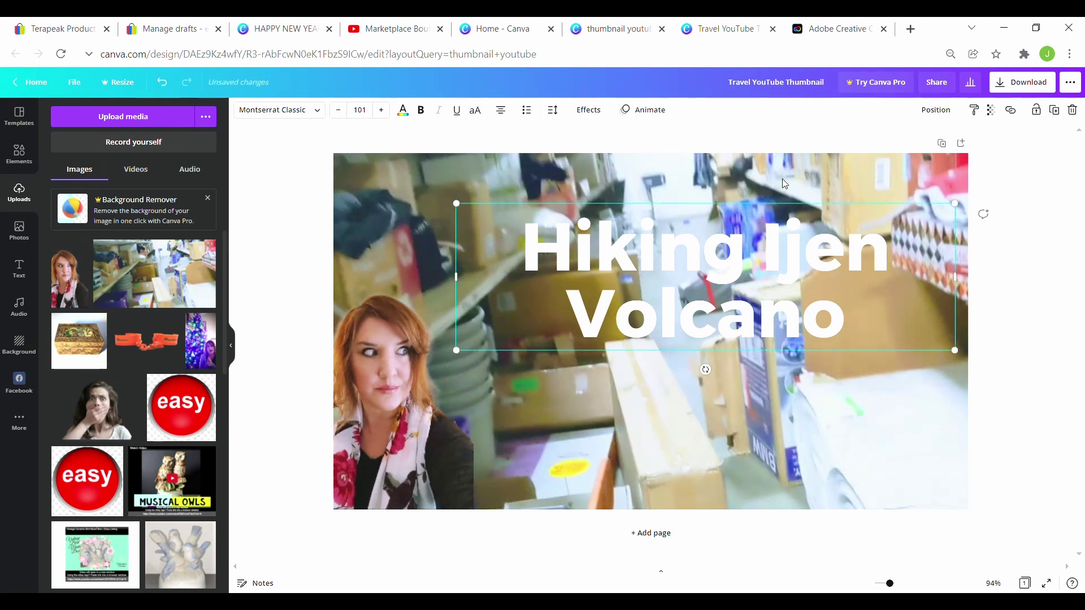
- Clear the old volcano title and type the new '$$$' headline on a fresh line
{"action": "double_click", "coordinate": [572, 249]}
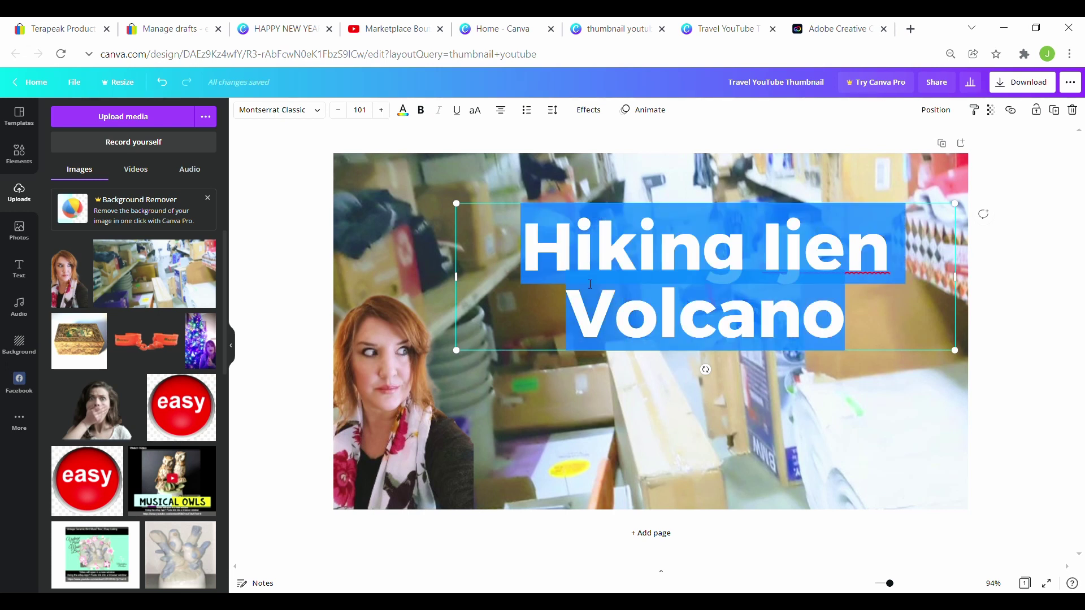
{"action": "key", "text": "BackSpace"}
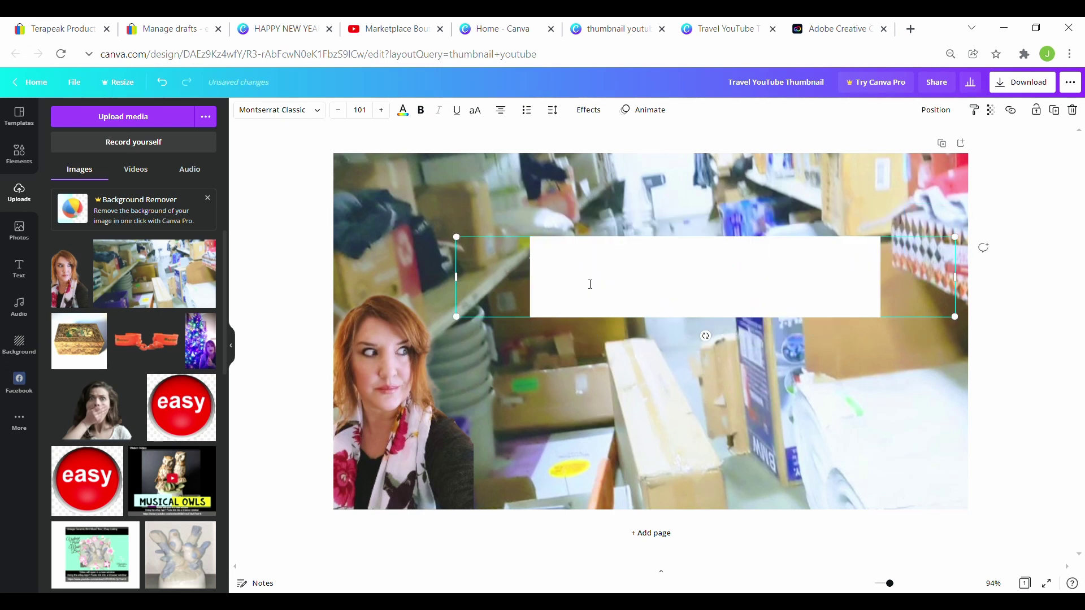
{"action": "key", "text": "Return"}
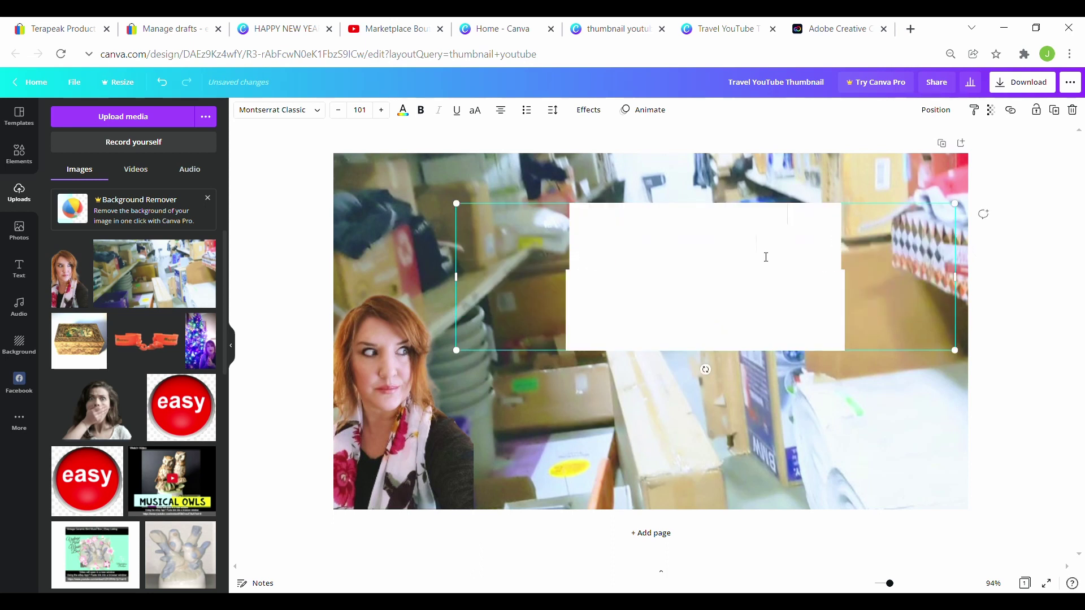
{"action": "type", "text": "the "}
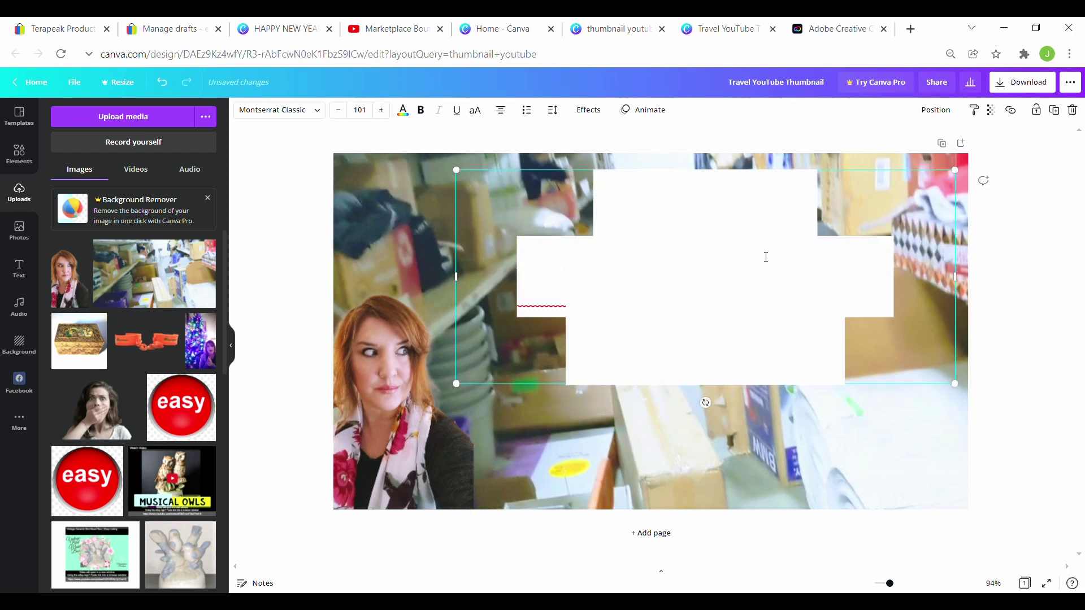
{"action": "type", "text": "$$$ O Volcano"}
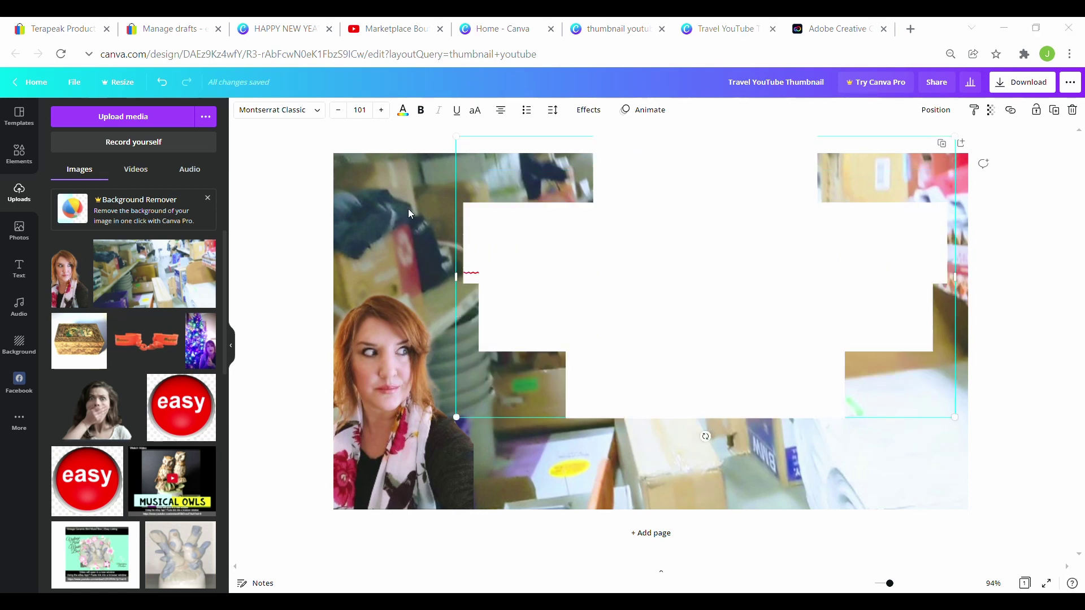
{"action": "left_click", "coordinate": [408, 208]}
- Remove the stray 'O' and 'Volcano' letters and add the apostrophe in 'wouldn't'
{"action": "left_click", "coordinate": [894, 320]}
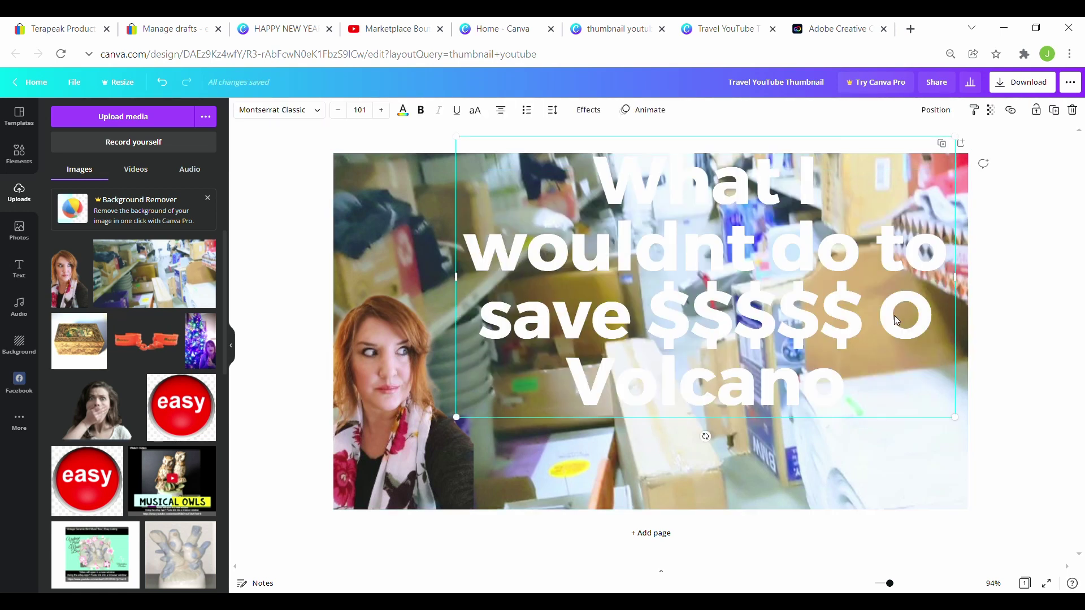
{"action": "left_click", "coordinate": [875, 317]}
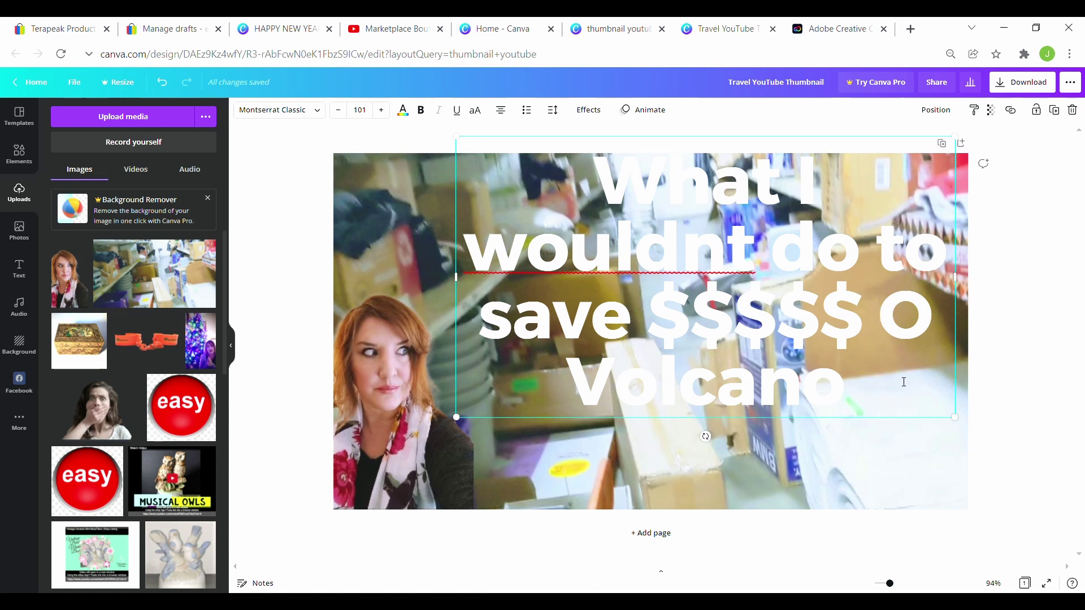
{"action": "key", "text": "Delete"}
{"action": "key", "text": "BackSpace"}
{"action": "key", "text": "Delete"}
{"action": "key", "text": "Delete"}
{"action": "key", "text": "Delete"}
{"action": "key", "text": "Delete"}
{"action": "key", "text": "Delete"}
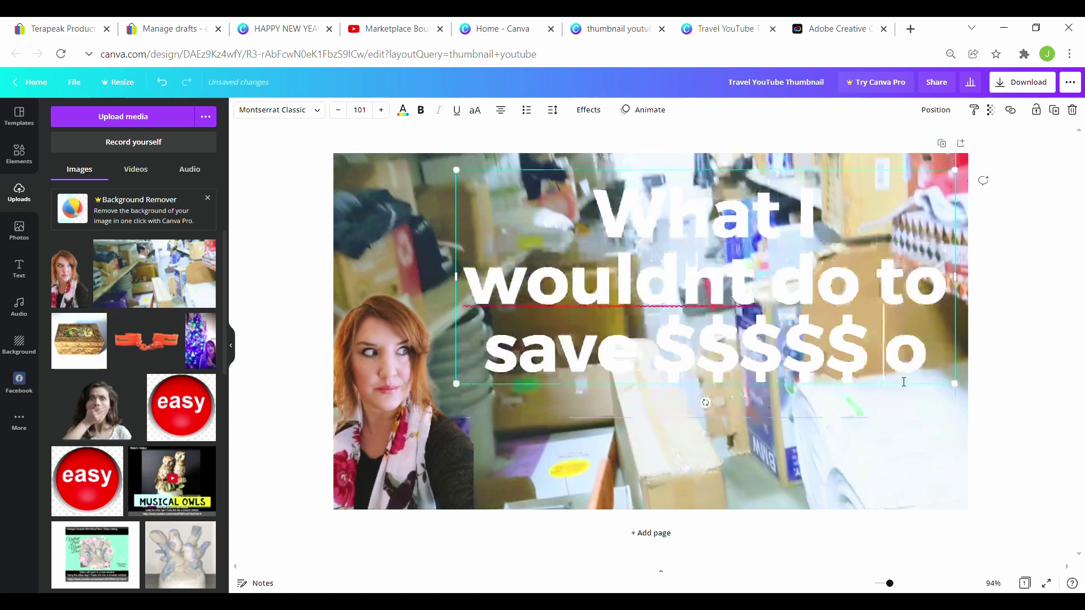
{"action": "key", "text": "Delete"}
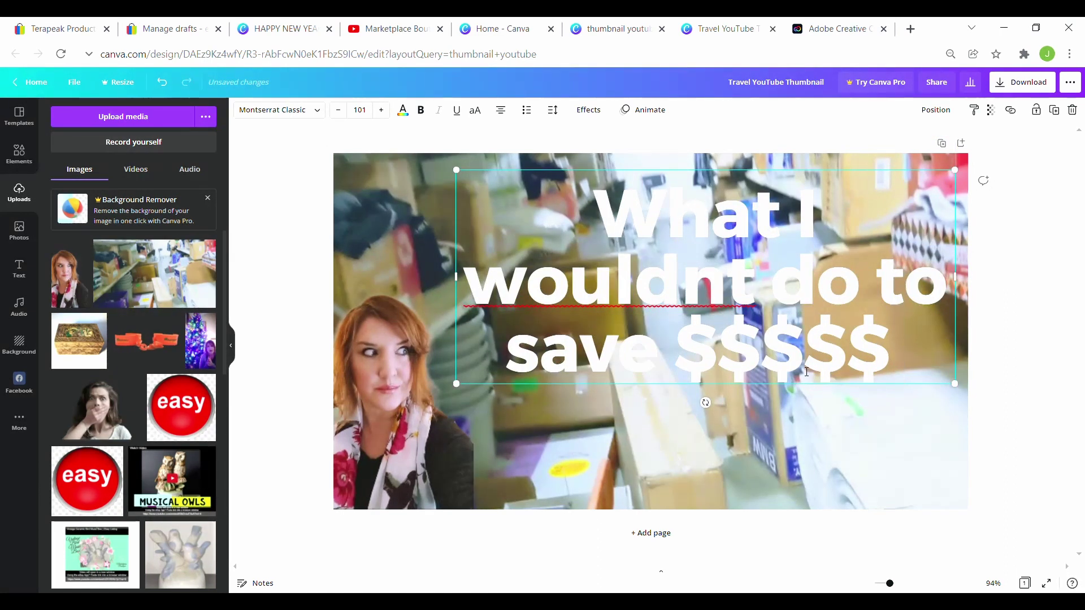
{"action": "left_click", "coordinate": [737, 297]}
{"action": "type", "text": "'"}
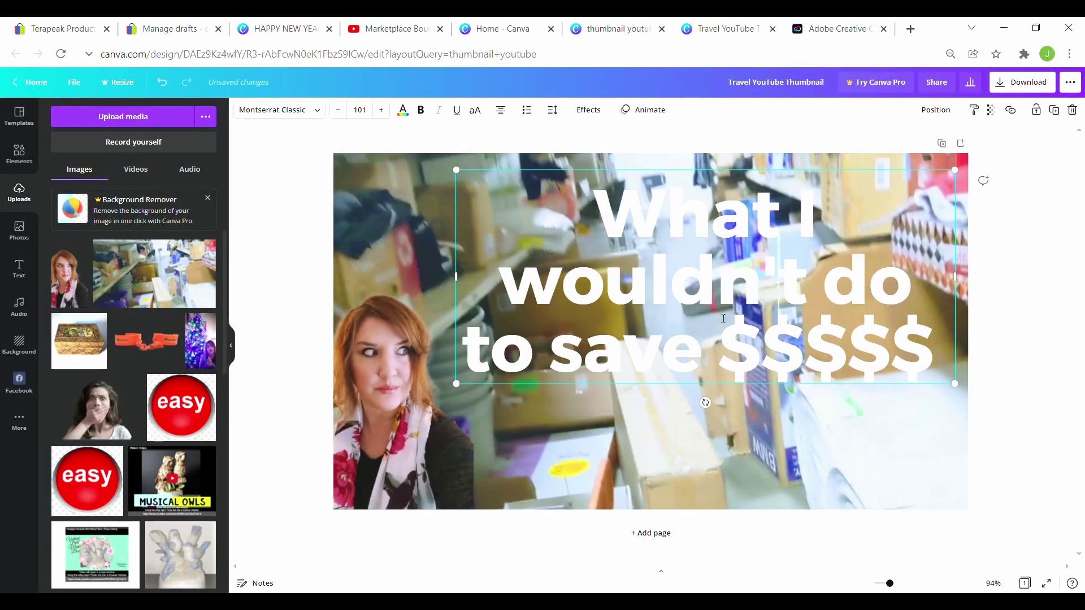
- Undo an accidental tilt of the headline and restore its size
{"action": "left_click_drag", "start_coordinate": [723, 263], "coordinate": [594, 204]}
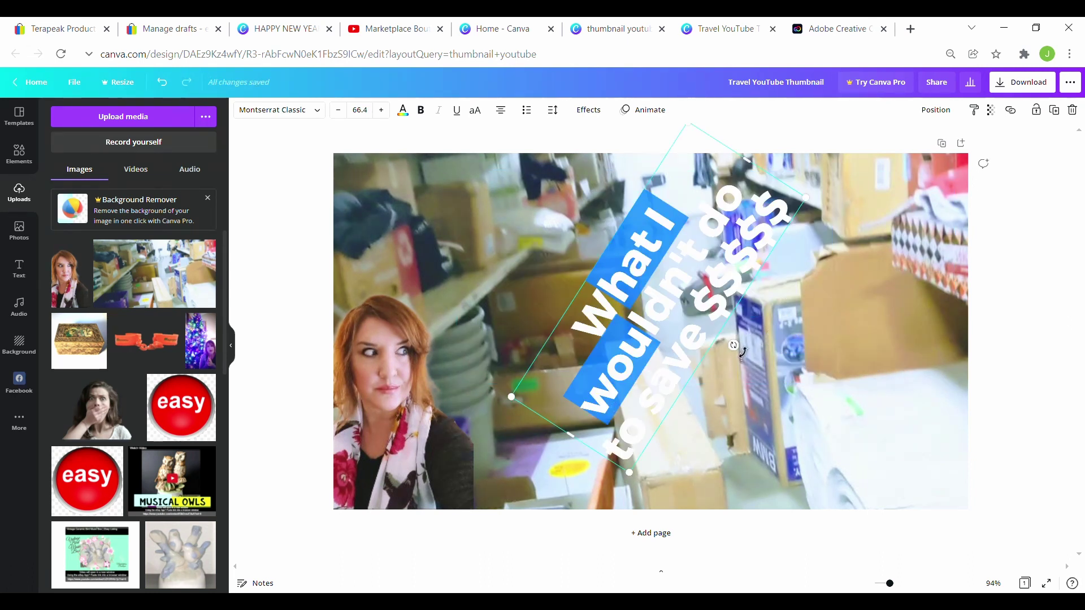
{"action": "left_click_drag", "start_coordinate": [734, 345], "coordinate": [678, 404]}
{"action": "key", "text": "ctrl+z"}
{"action": "key", "text": "ctrl+z"}
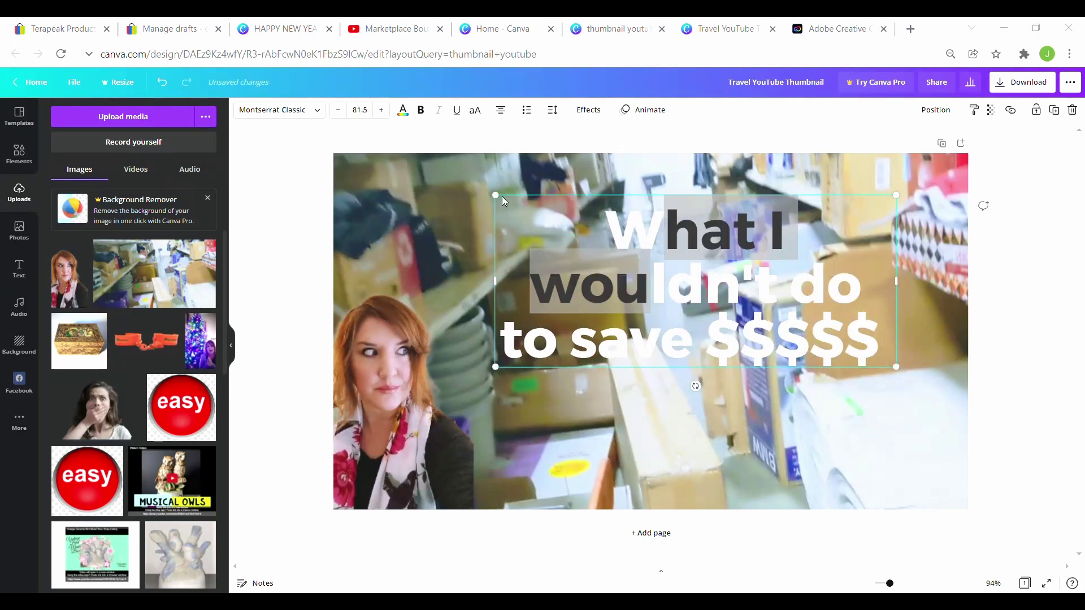
{"action": "left_click_drag", "start_coordinate": [504, 203], "coordinate": [438, 175]}
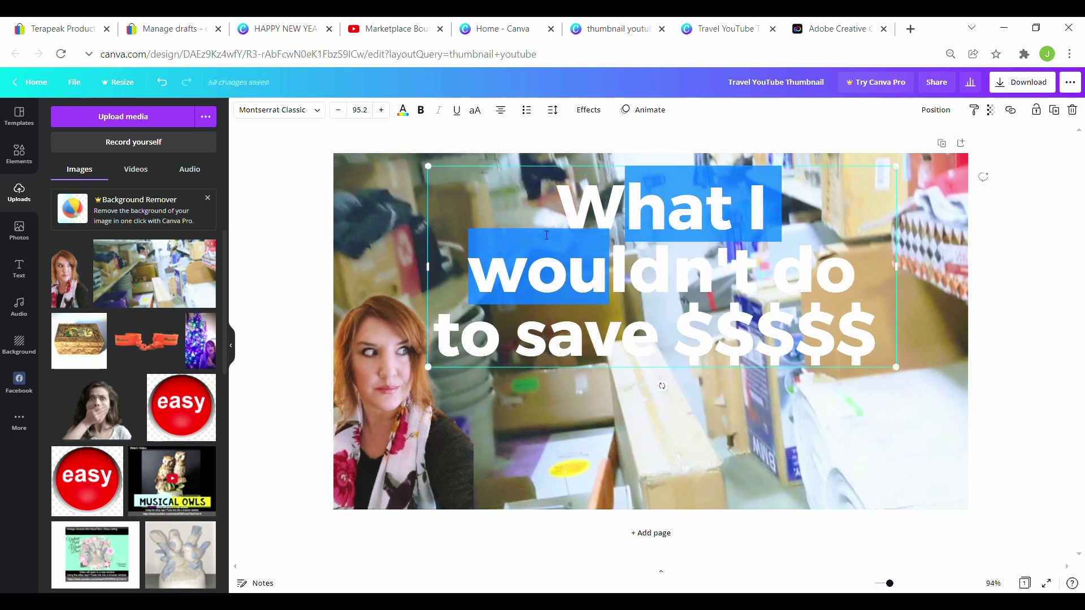
{"action": "left_click", "coordinate": [618, 407]}
- Shrink the headline to font size 73.1 and raise it toward the centre guide
{"action": "left_click_drag", "start_coordinate": [677, 331], "coordinate": [672, 314]}
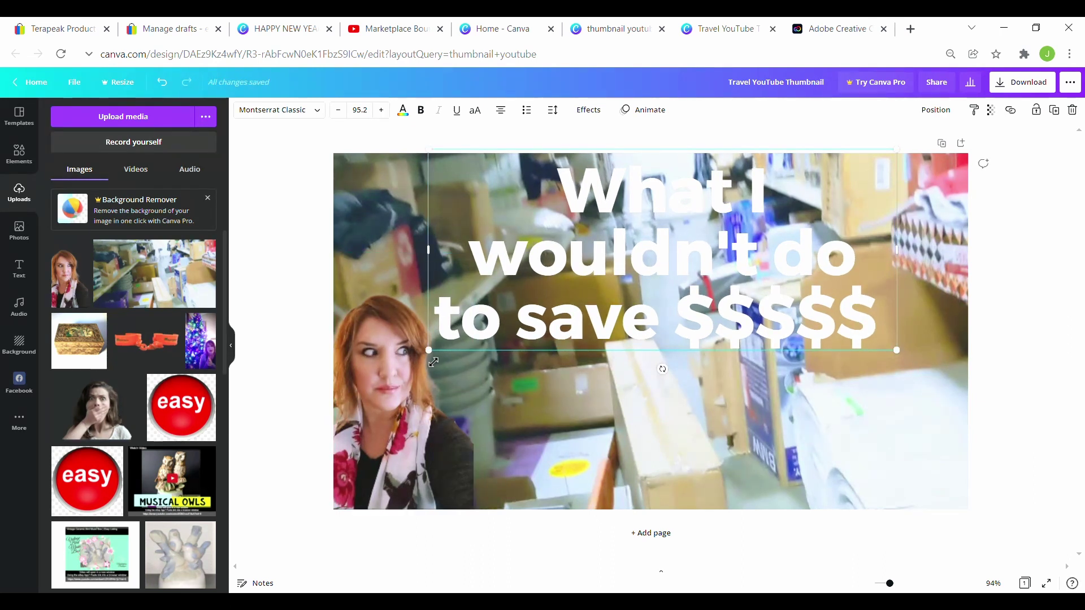
{"action": "left_click_drag", "start_coordinate": [433, 361], "coordinate": [442, 357]}
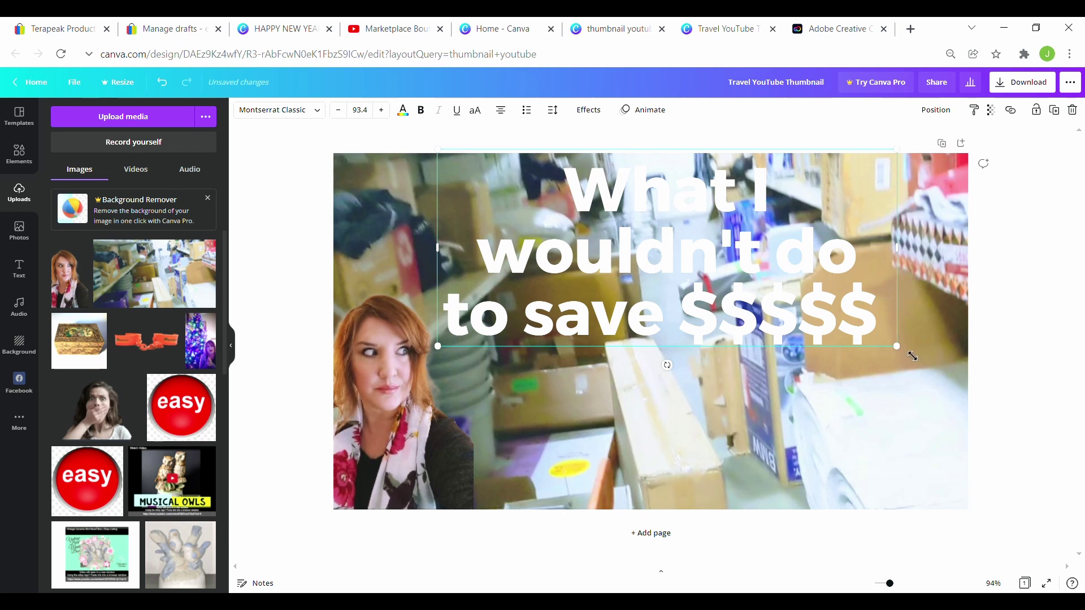
{"action": "left_click_drag", "start_coordinate": [908, 357], "coordinate": [867, 339]}
{"action": "left_click_drag", "start_coordinate": [633, 207], "coordinate": [636, 200]}
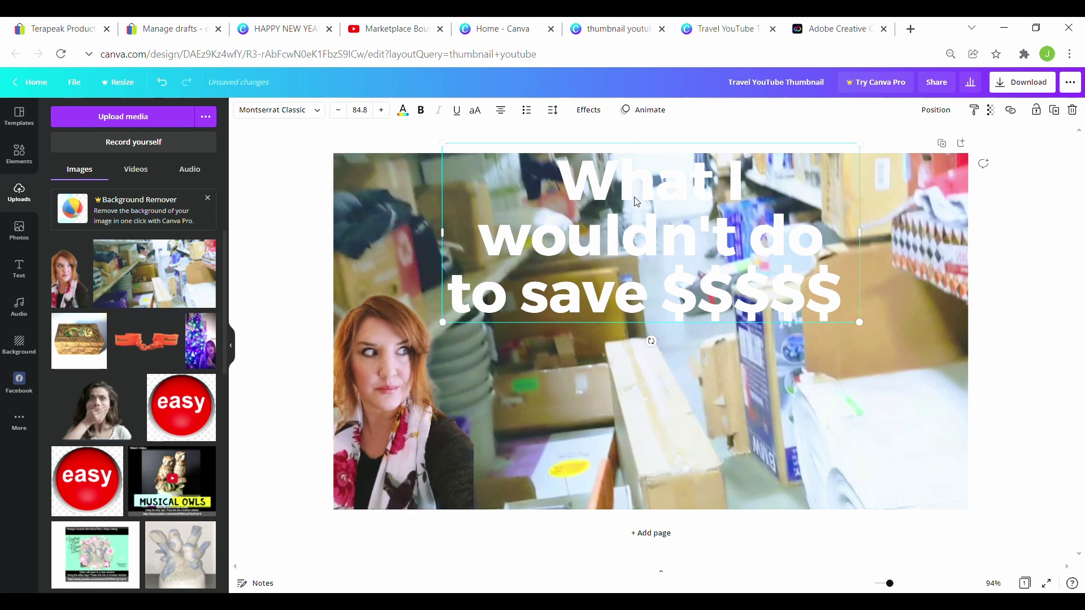
{"action": "left_click_drag", "start_coordinate": [860, 322], "coordinate": [828, 309]}
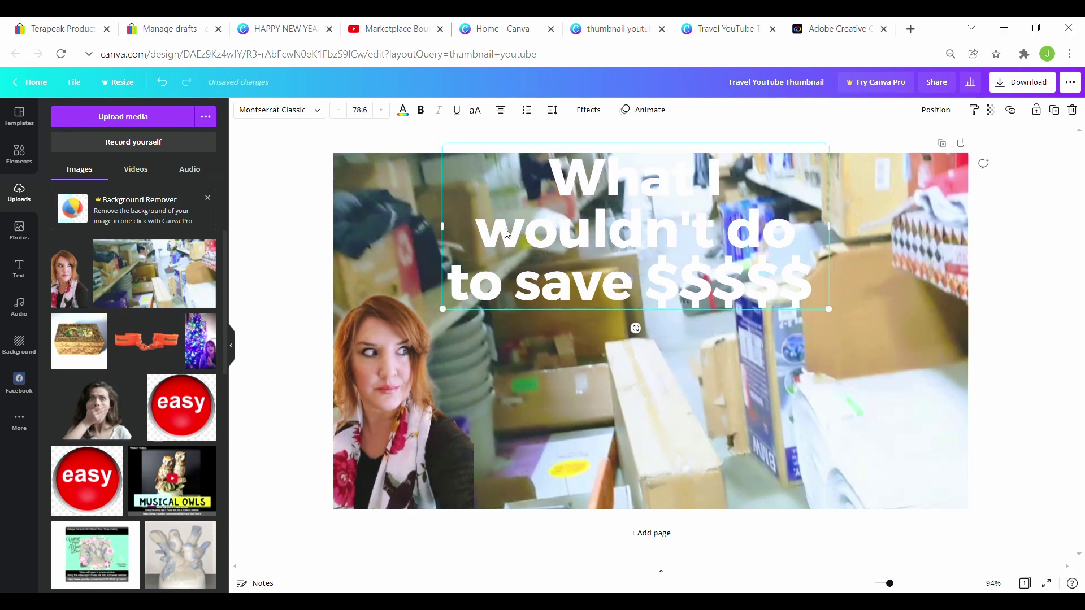
{"action": "left_click", "coordinate": [478, 199]}
{"action": "left_click_drag", "start_coordinate": [444, 310], "coordinate": [465, 299]}
{"action": "left_click", "coordinate": [622, 223]}
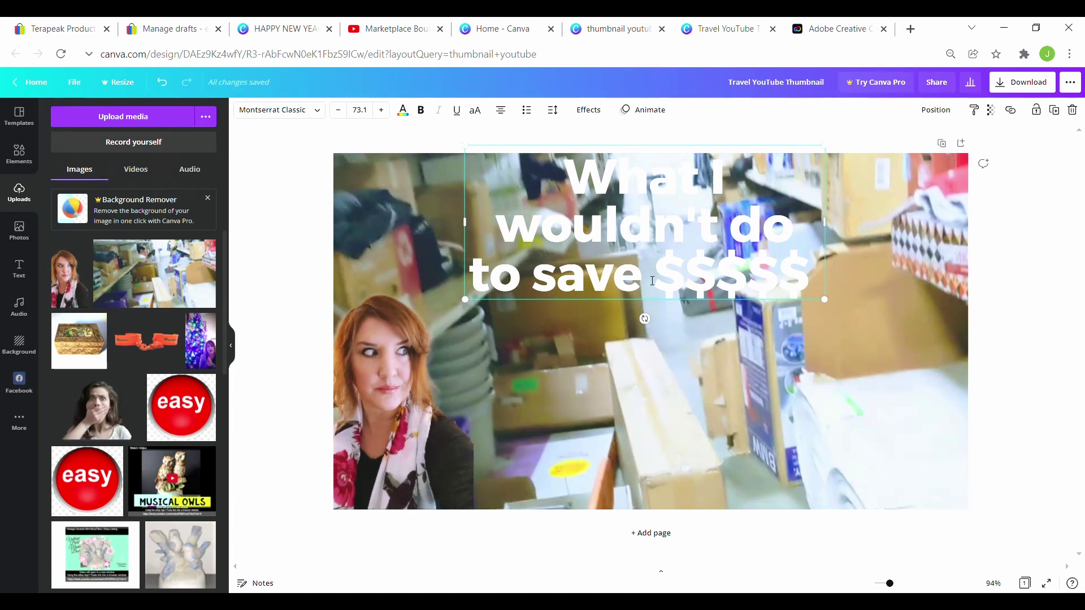
- Colour the words 'What I wouldn't do to save' red
{"action": "left_click_drag", "start_coordinate": [642, 277], "coordinate": [548, 185]}
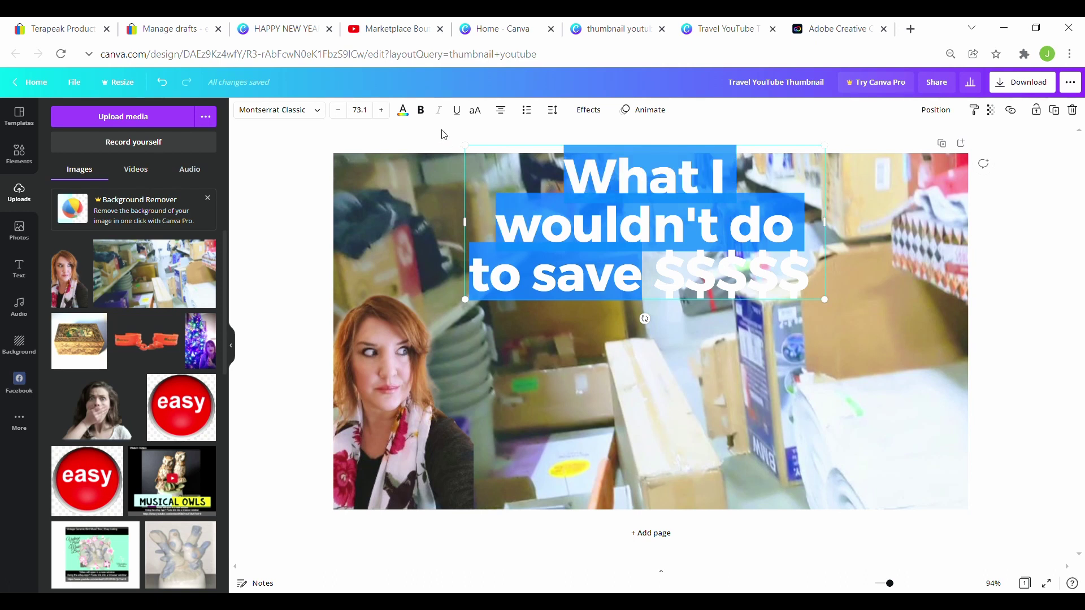
{"action": "left_click", "coordinate": [403, 111]}
{"action": "left_click", "coordinate": [62, 376]}
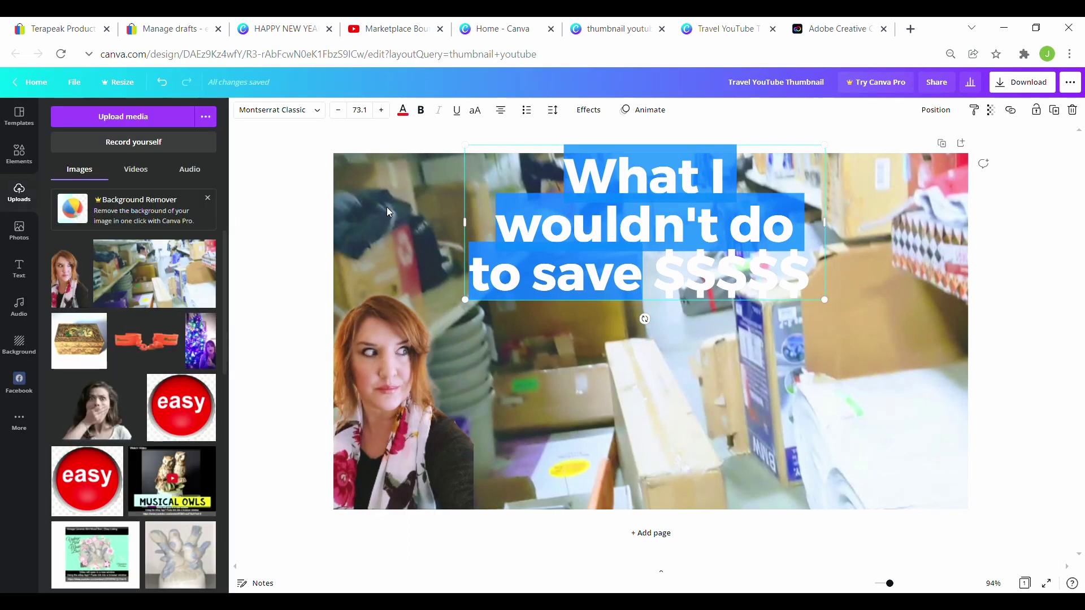
{"action": "left_click", "coordinate": [671, 356]}
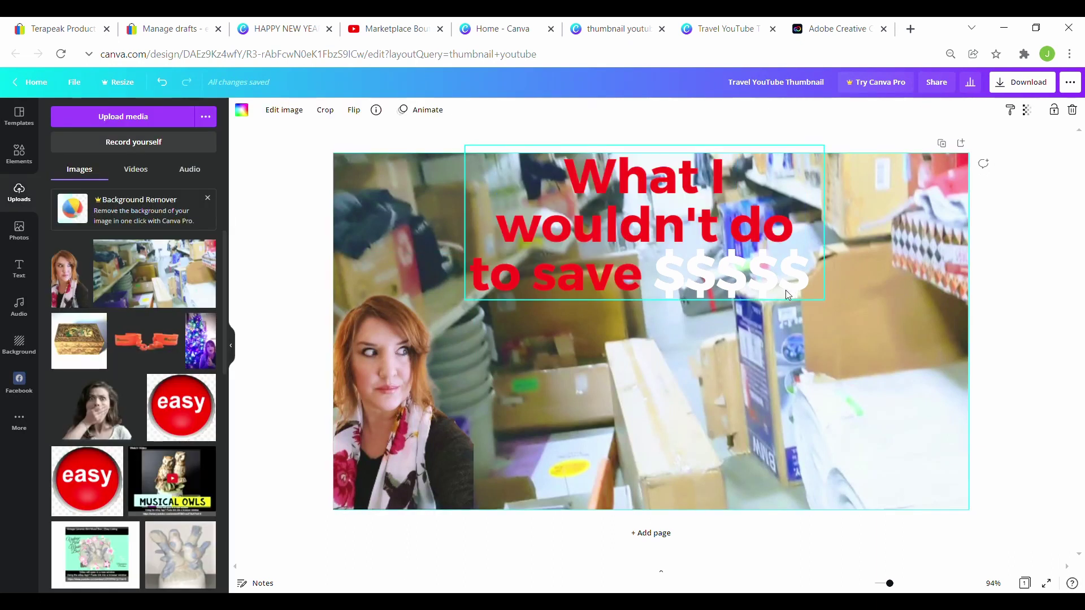
- Make the '$$$$$' green using the default green swatch
{"action": "left_click", "coordinate": [747, 279]}
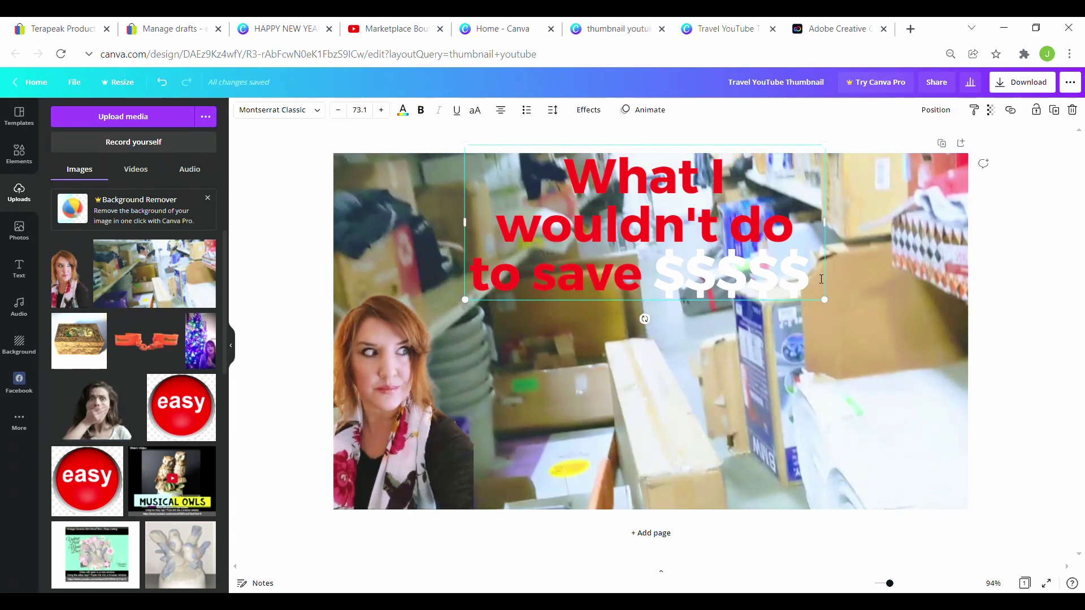
{"action": "left_click_drag", "start_coordinate": [822, 279], "coordinate": [669, 285]}
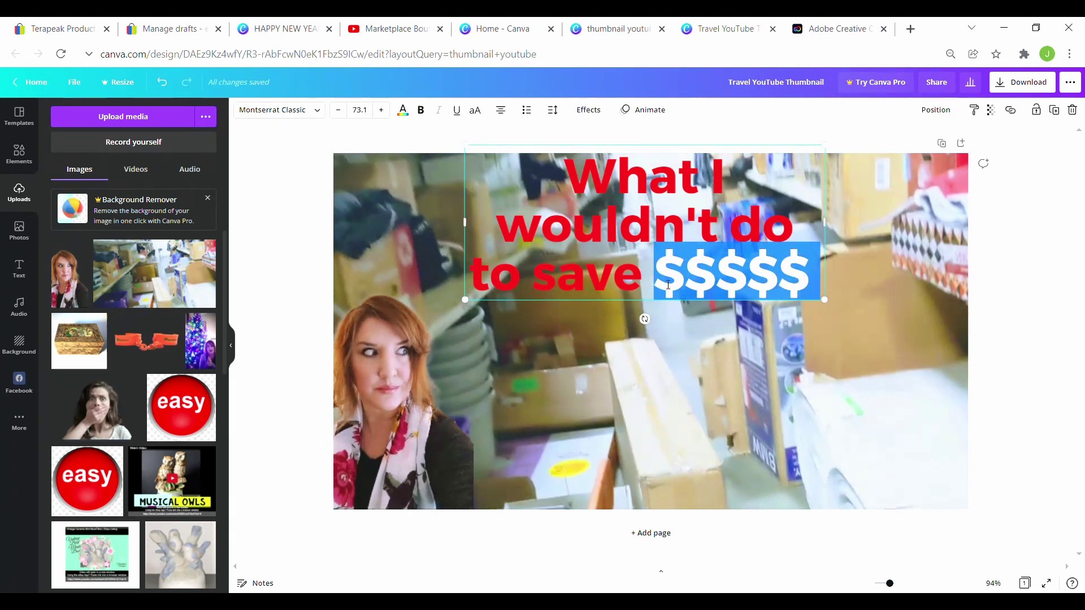
{"action": "left_click", "coordinate": [403, 111]}
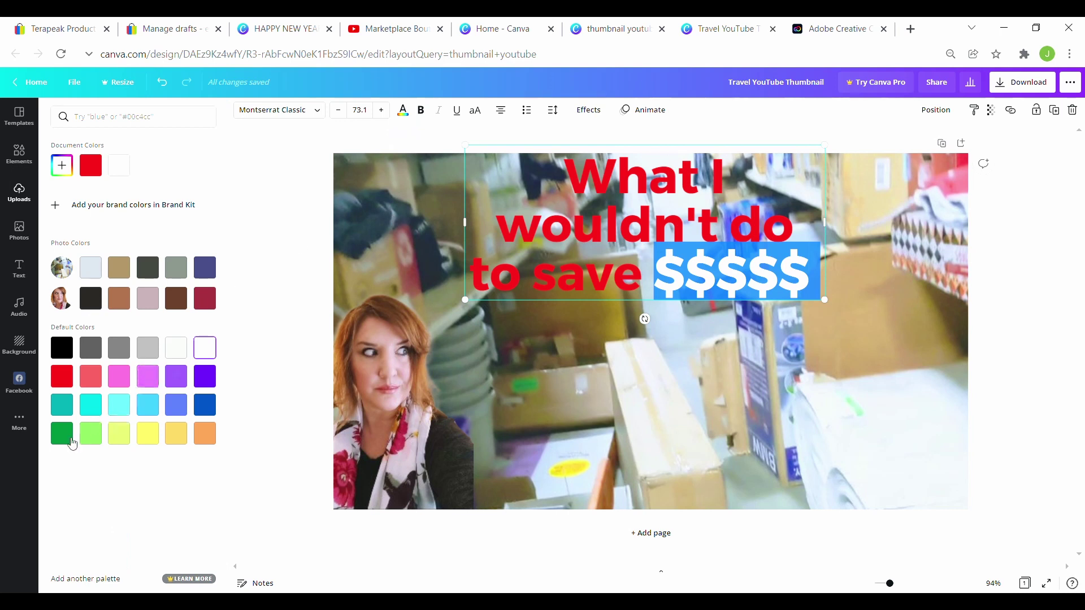
{"action": "left_click", "coordinate": [62, 434]}
{"action": "left_click", "coordinate": [870, 332]}
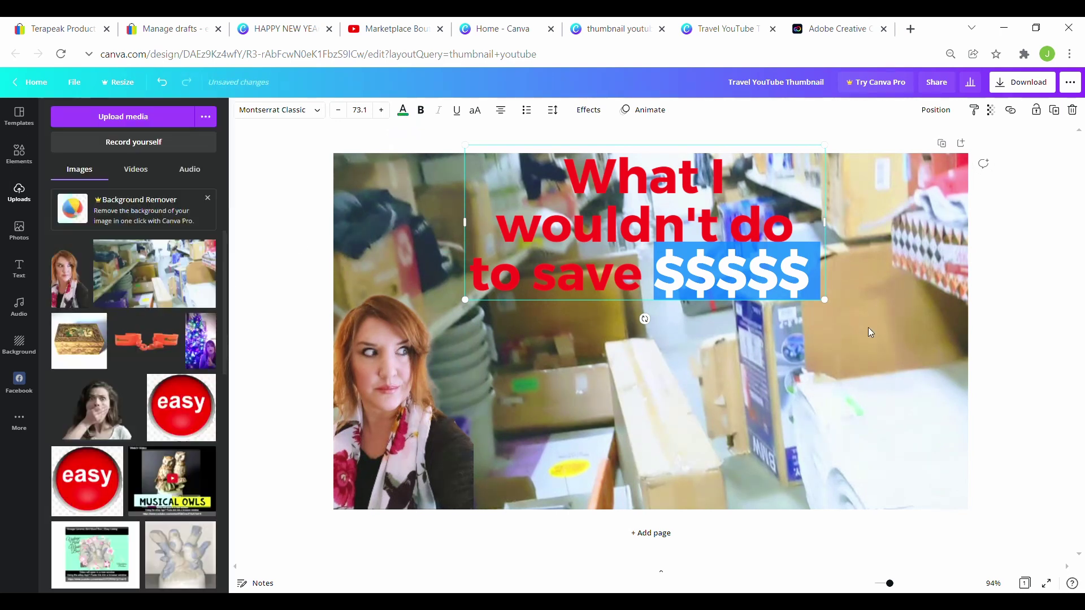
{"action": "left_click", "coordinate": [870, 332]}
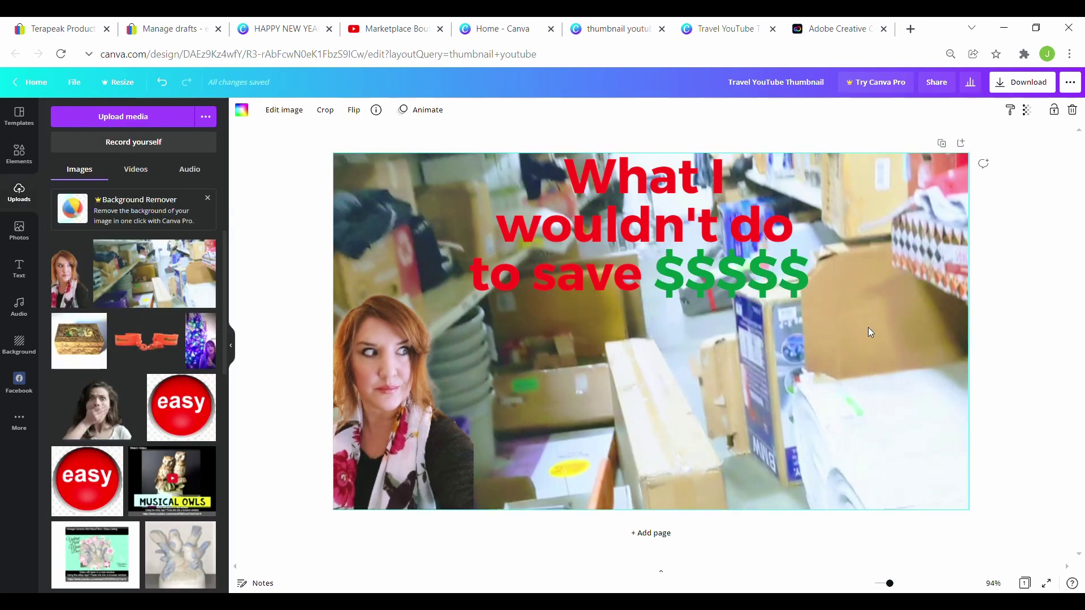
{"action": "left_click", "coordinate": [805, 275]}
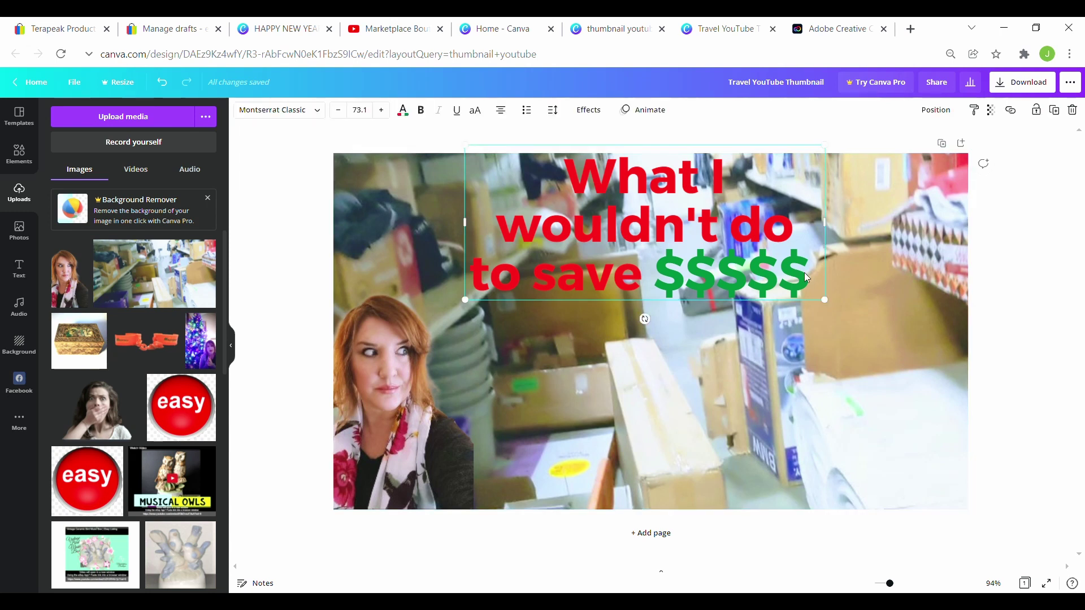
{"action": "left_click", "coordinate": [808, 285]}
{"action": "left_click_drag", "start_coordinate": [654, 274], "coordinate": [810, 273]}
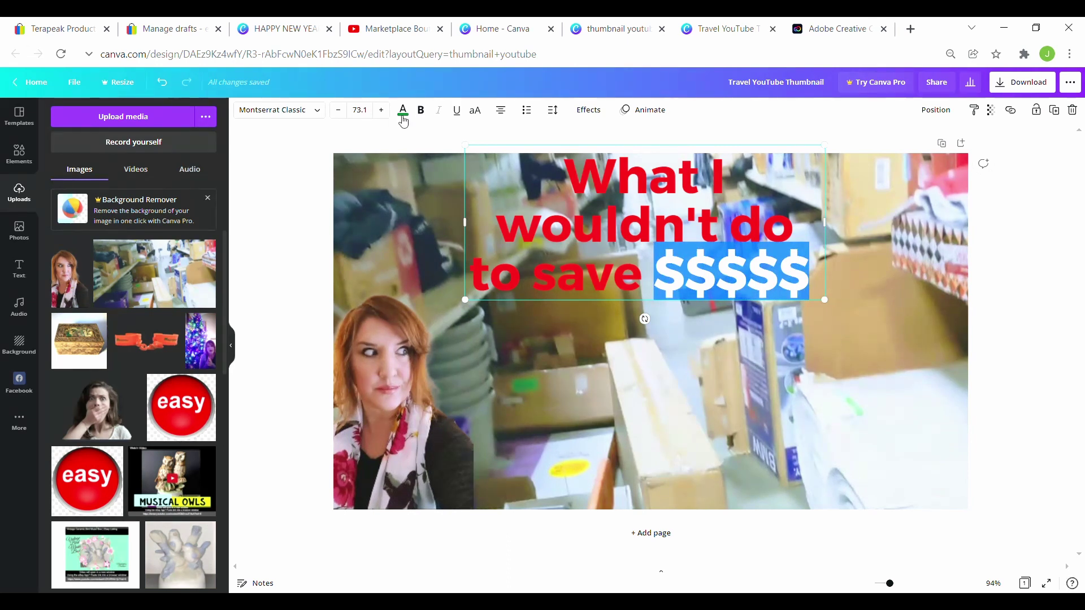
- Give the headline the Glitch text effect and enlarge its text box slightly
{"action": "left_click", "coordinate": [588, 110]}
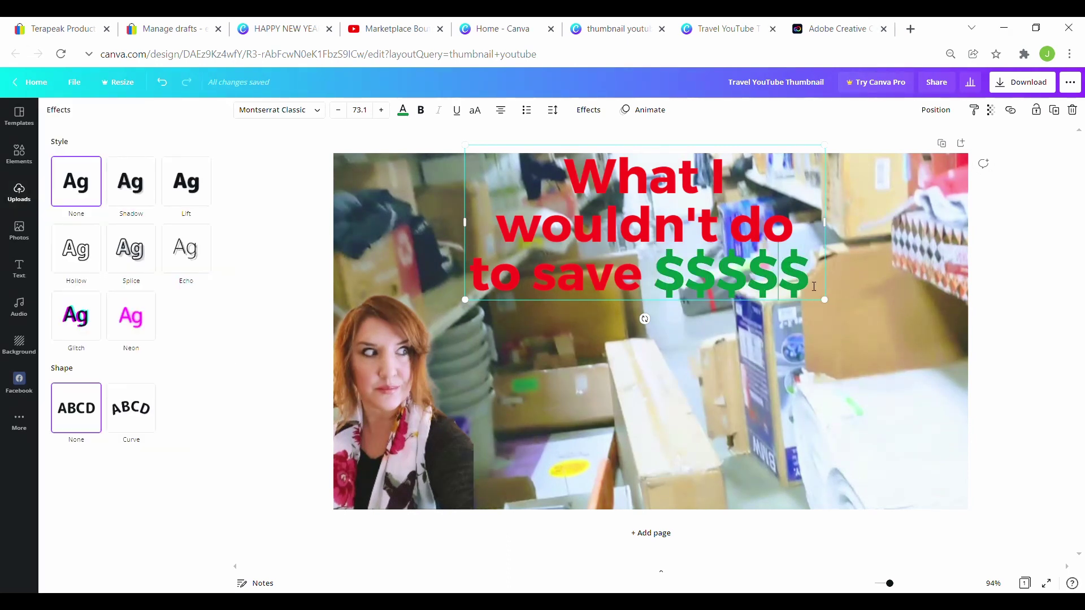
{"action": "left_click_drag", "start_coordinate": [809, 276], "coordinate": [559, 189]}
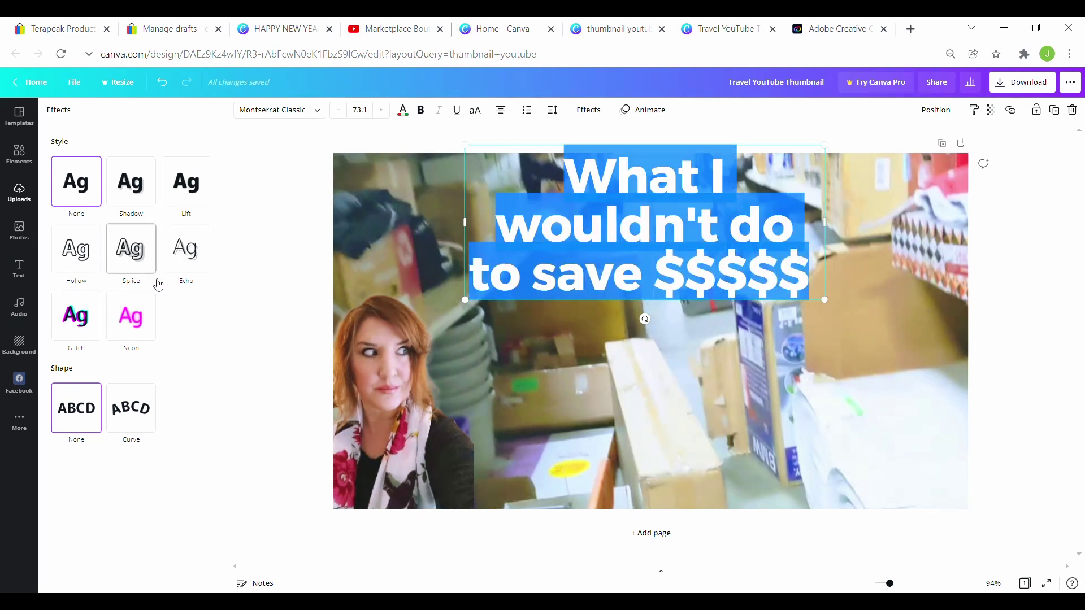
{"action": "left_click", "coordinate": [136, 190]}
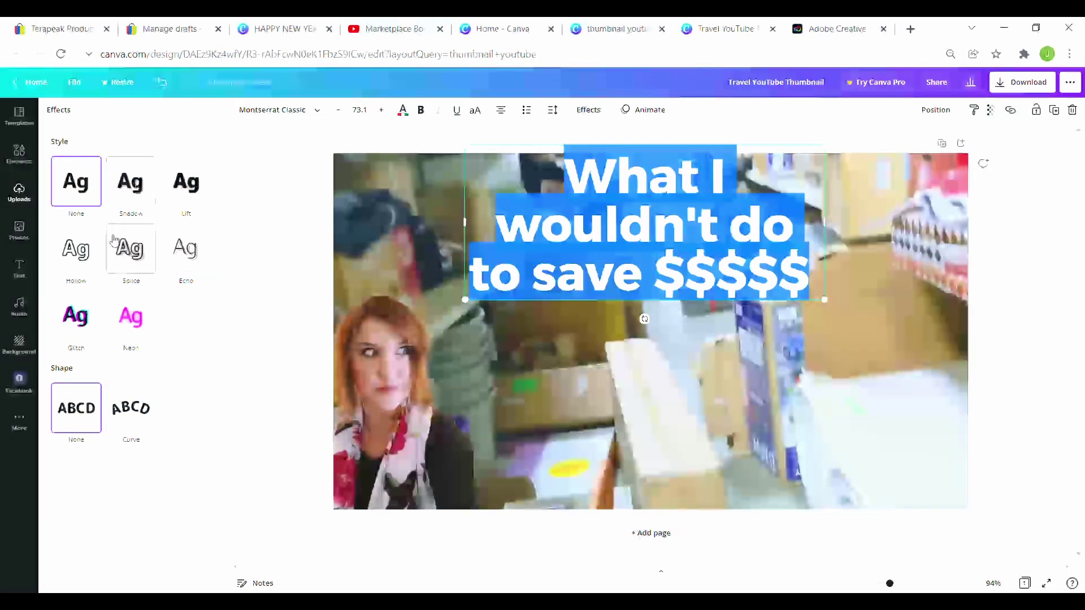
{"action": "left_click", "coordinate": [87, 316]}
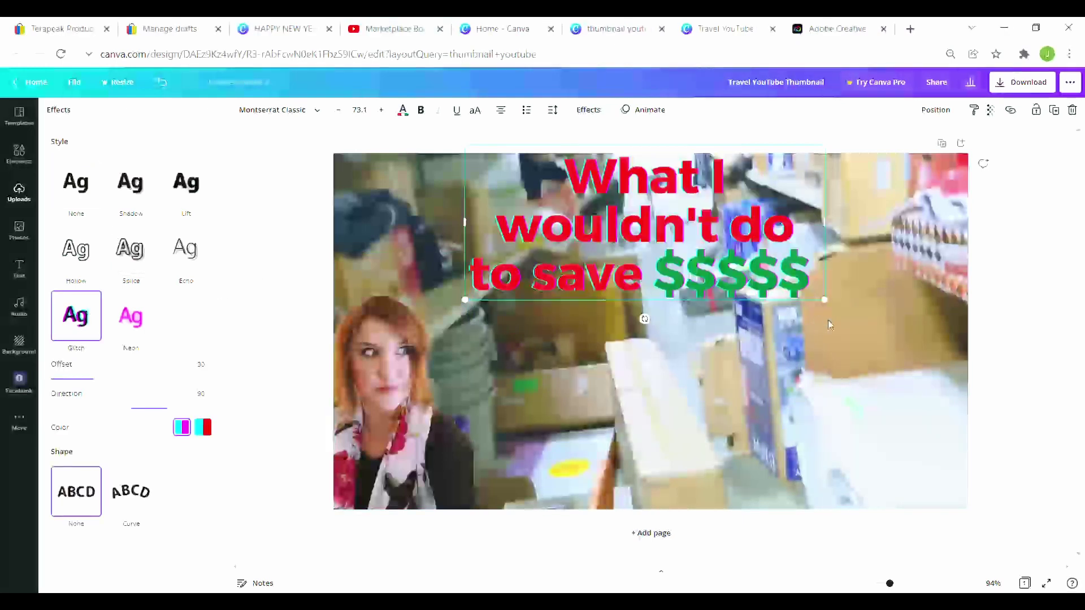
{"action": "left_click_drag", "start_coordinate": [824, 300], "coordinate": [845, 309]}
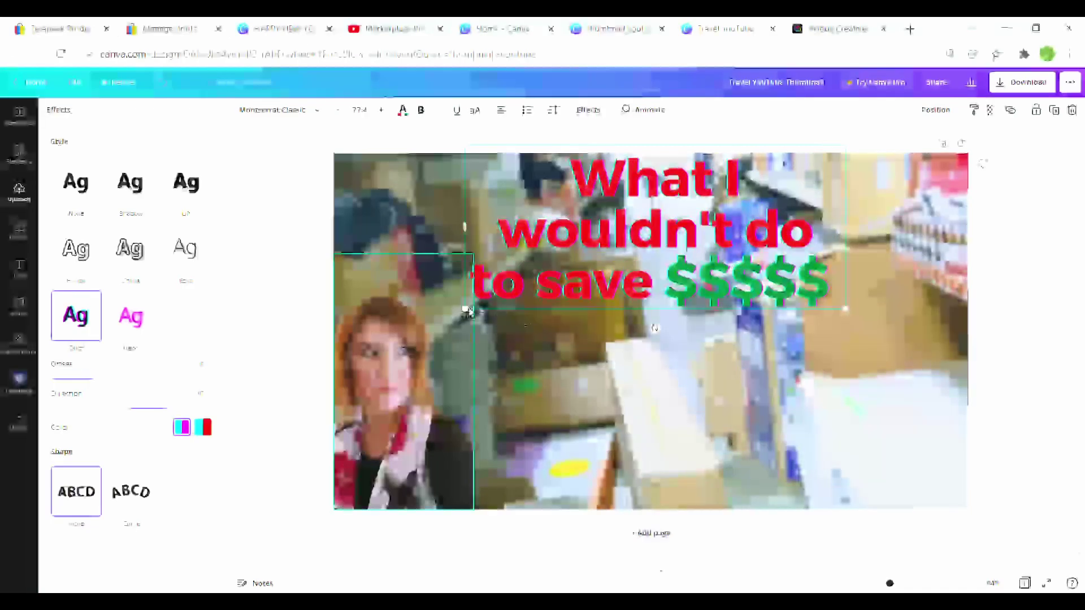
{"action": "left_click_drag", "start_coordinate": [468, 311], "coordinate": [432, 322]}
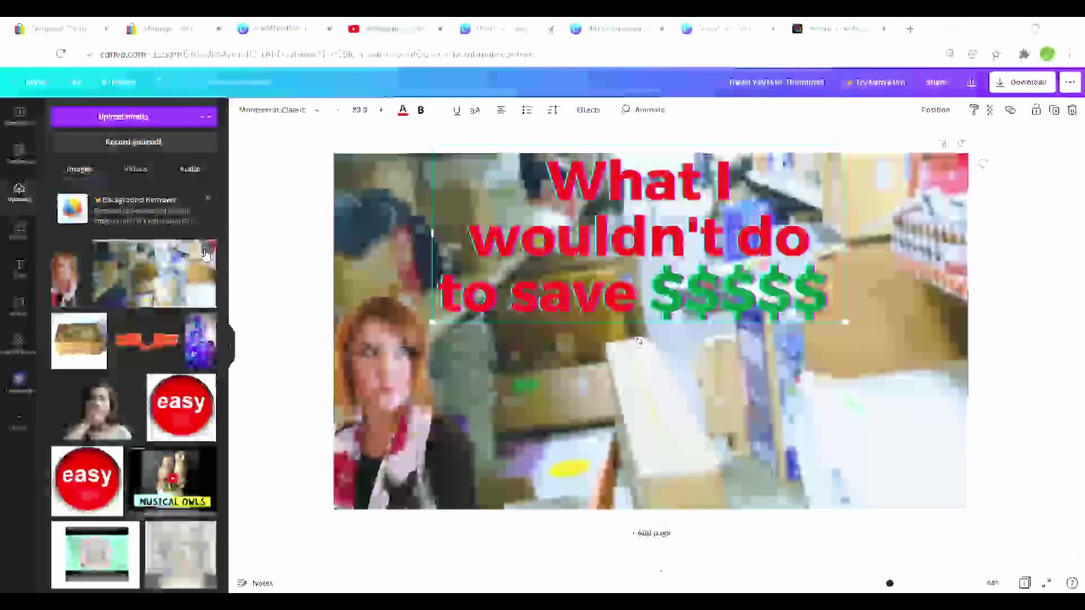
- Search the Elements panel for 'emoji'
{"action": "left_click", "coordinate": [20, 151]}
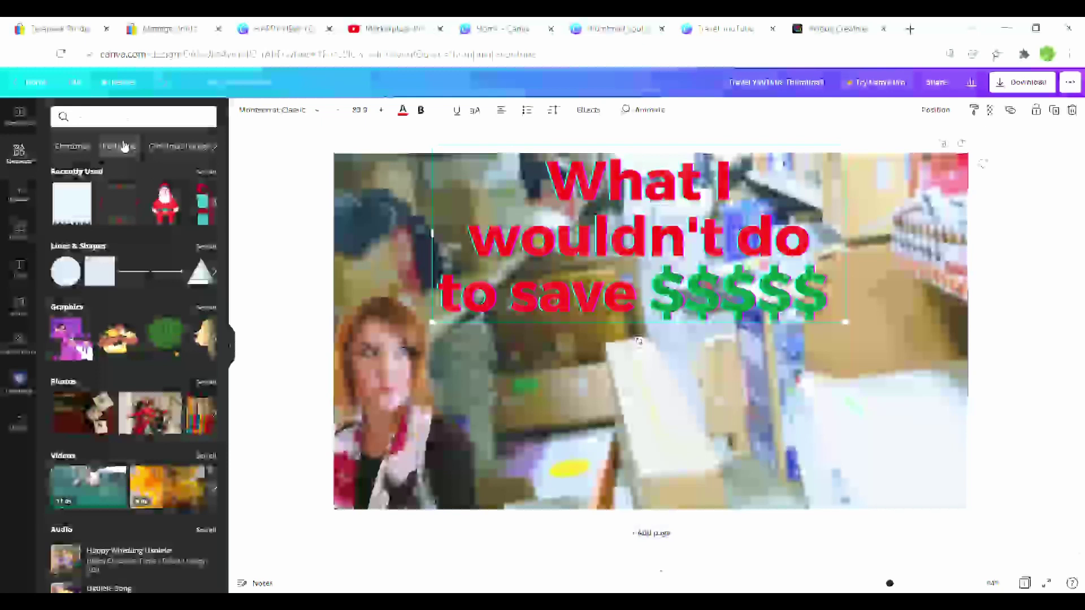
{"action": "left_click", "coordinate": [154, 114]}
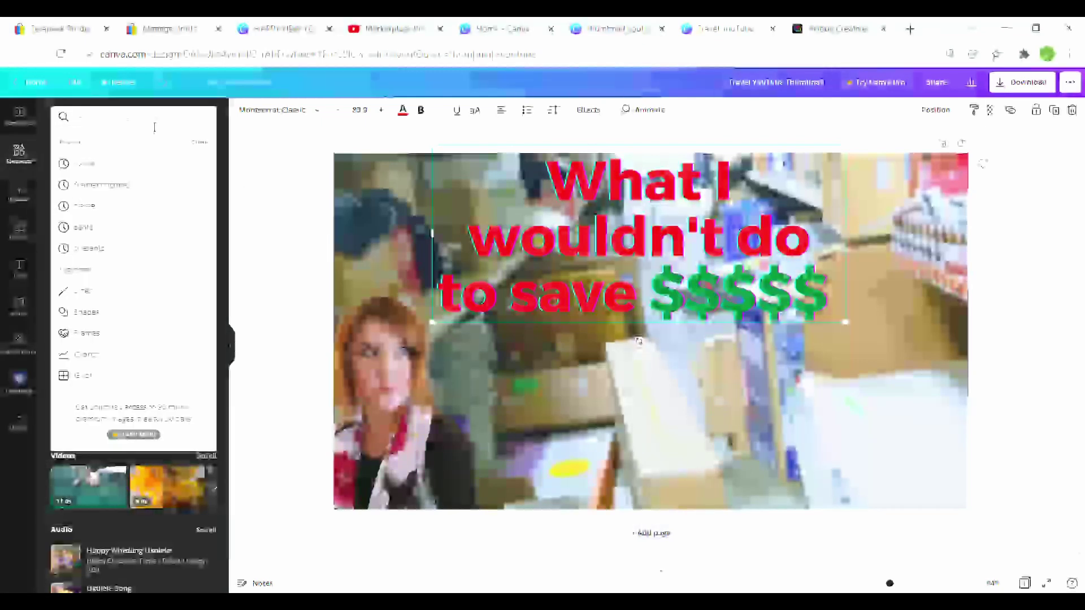
{"action": "type", "text": "emoji"}
{"action": "key", "text": "Return"}
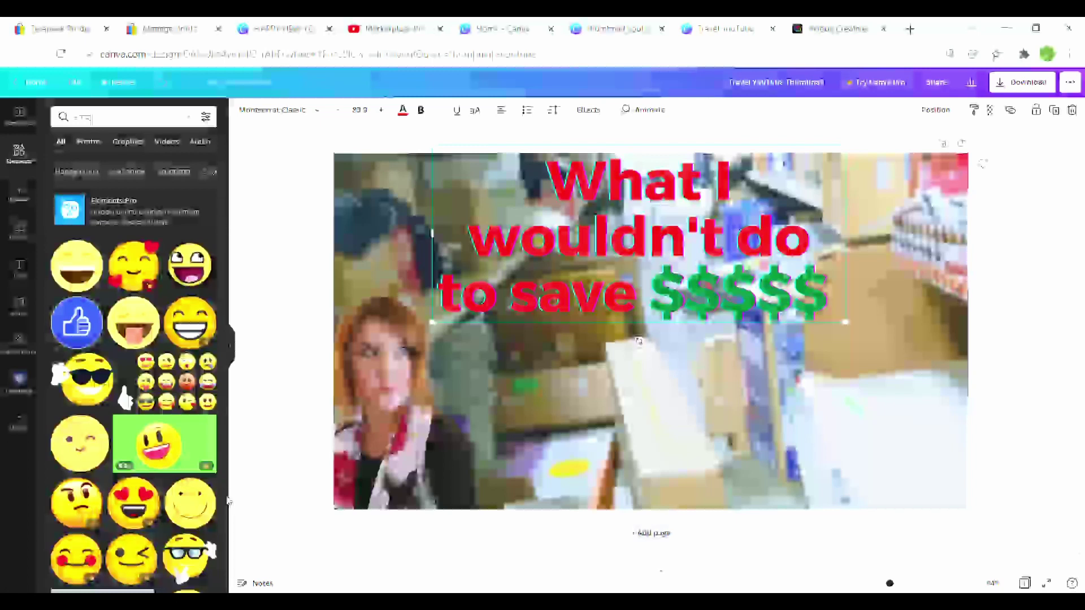
- Scroll through the emoji graphics results to look for a suitable one
{"action": "scroll", "coordinate": [225, 357], "scroll_direction": "down", "scroll_amount": 1}
{"action": "scroll", "coordinate": [224, 357], "scroll_direction": "down", "scroll_amount": 4}
{"action": "scroll", "coordinate": [225, 447], "scroll_direction": "down", "scroll_amount": 3}
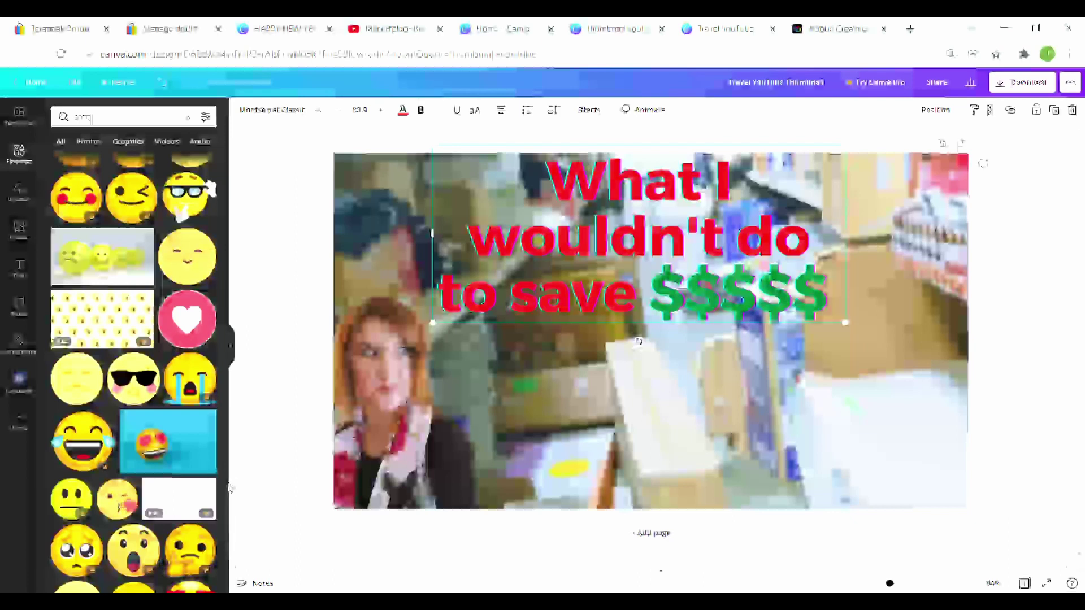
{"action": "left_click_drag", "start_coordinate": [230, 487], "coordinate": [231, 549]}
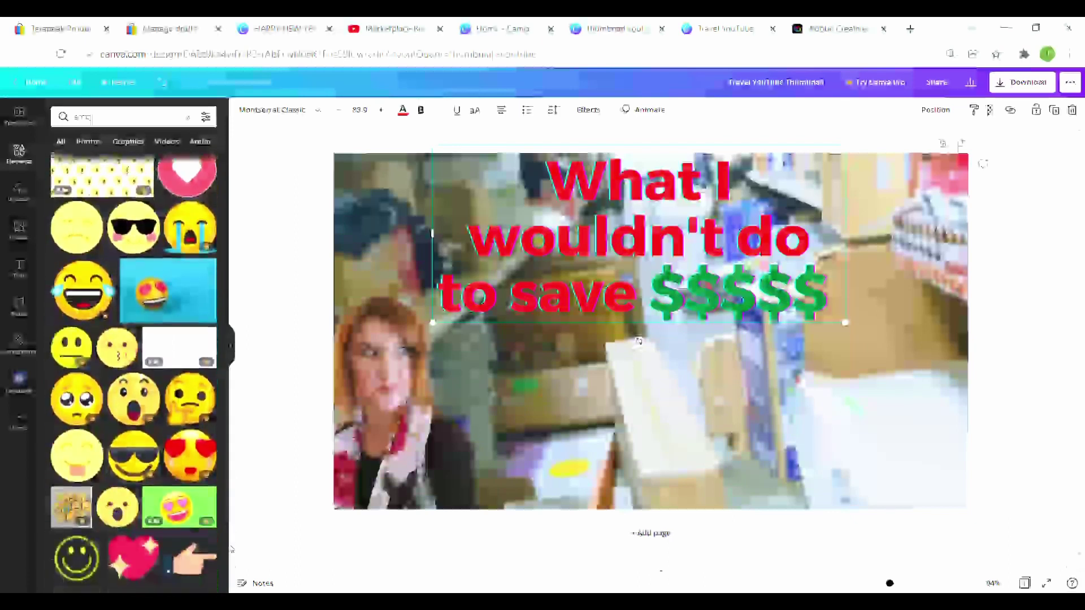
{"action": "scroll", "coordinate": [226, 452], "scroll_direction": "down", "scroll_amount": 5}
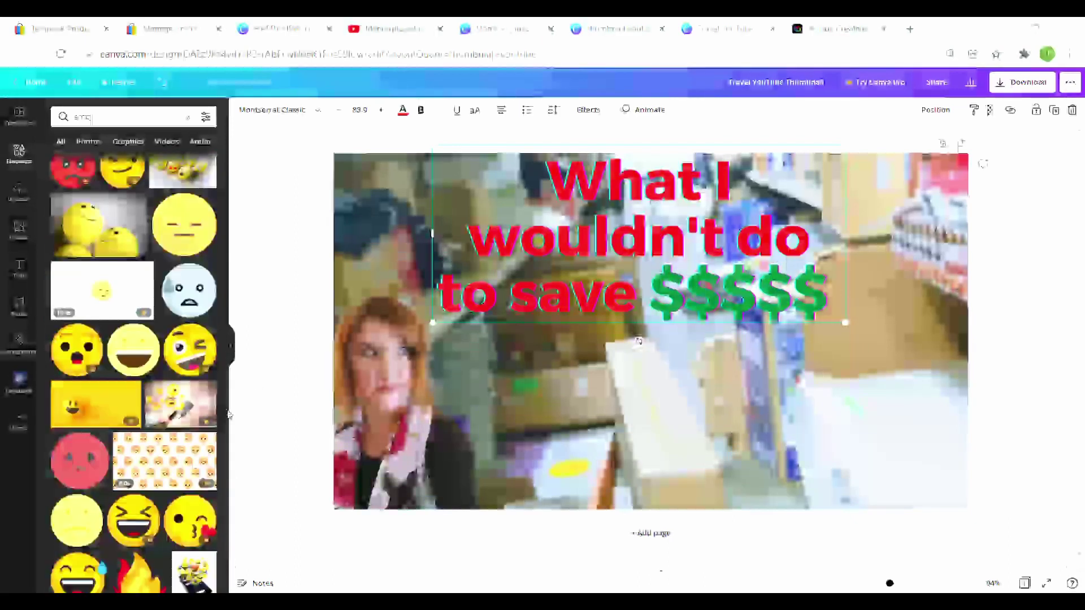
{"action": "scroll", "coordinate": [226, 423], "scroll_direction": "down", "scroll_amount": 4}
{"action": "scroll", "coordinate": [224, 518], "scroll_direction": "down", "scroll_amount": 5}
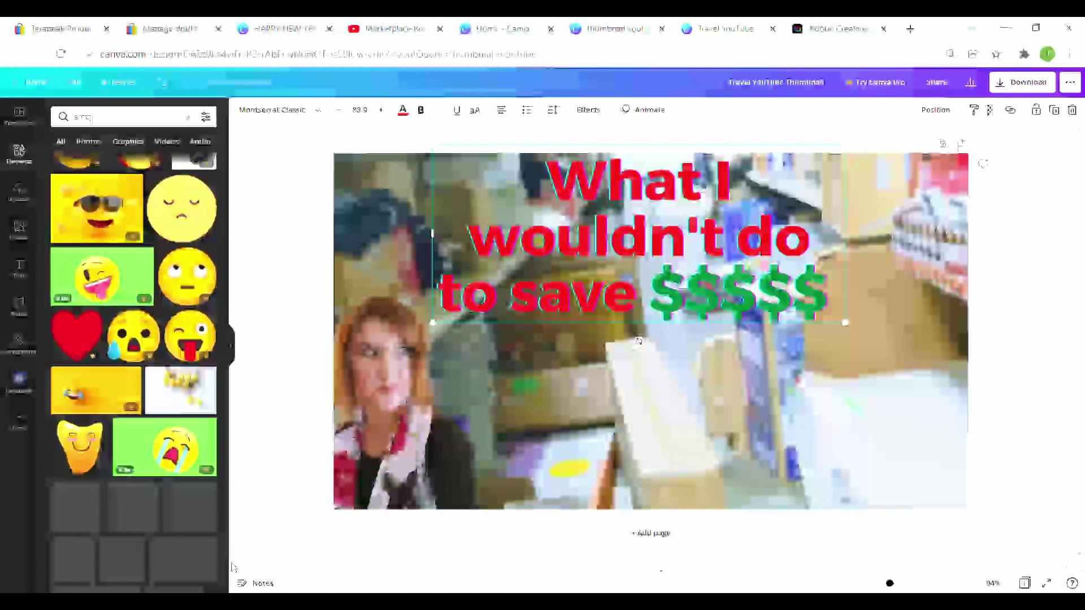
{"action": "scroll", "coordinate": [226, 556], "scroll_direction": "down", "scroll_amount": 4}
{"action": "scroll", "coordinate": [224, 557], "scroll_direction": "down", "scroll_amount": 5}
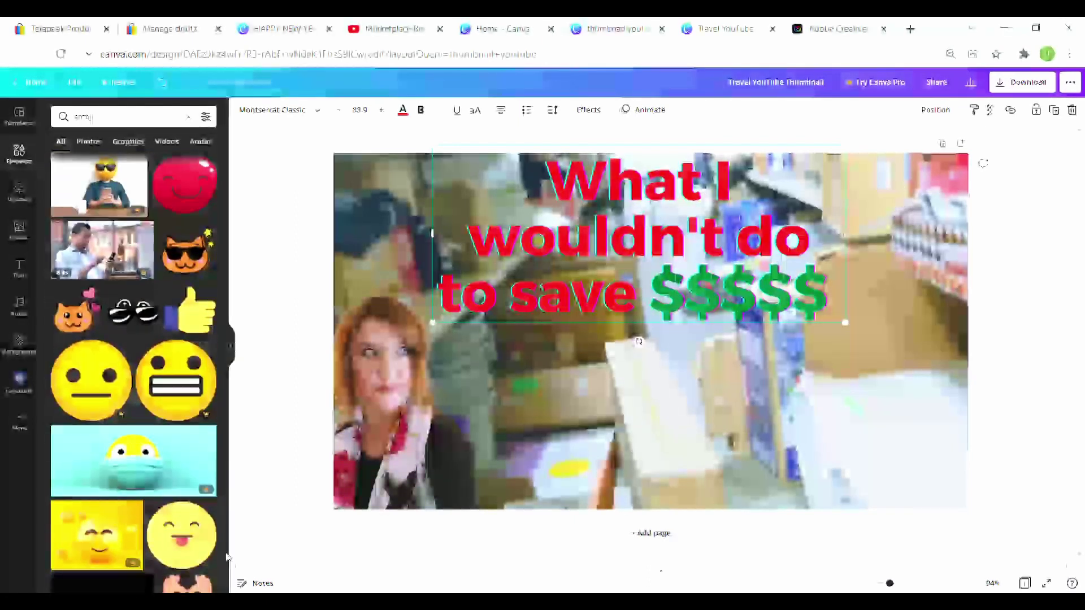
{"action": "scroll", "coordinate": [227, 556], "scroll_direction": "down", "scroll_amount": 8}
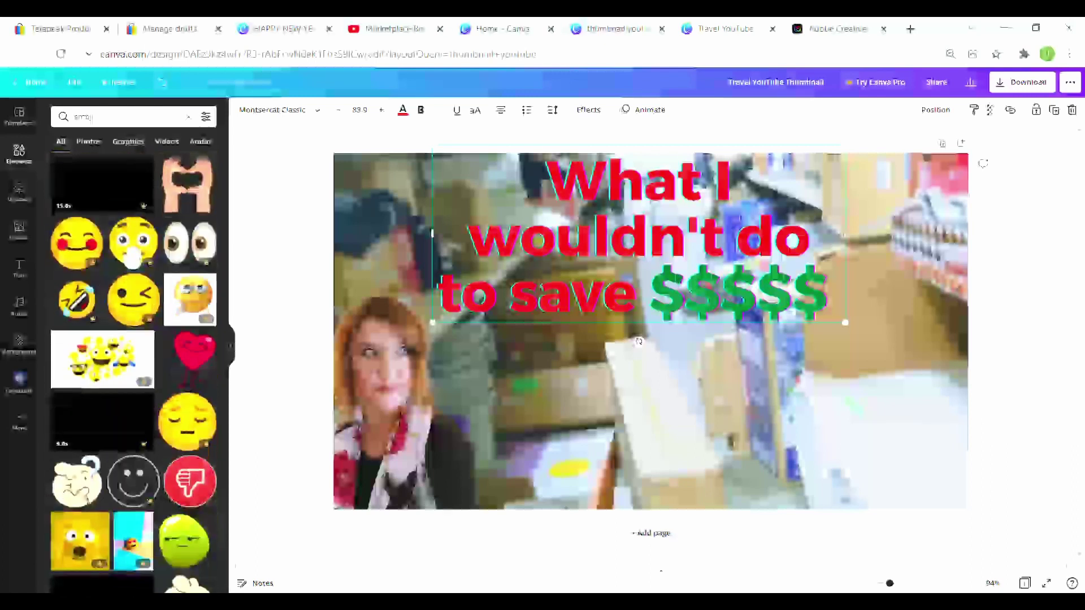
{"action": "scroll", "coordinate": [196, 476], "scroll_direction": "down", "scroll_amount": 2}
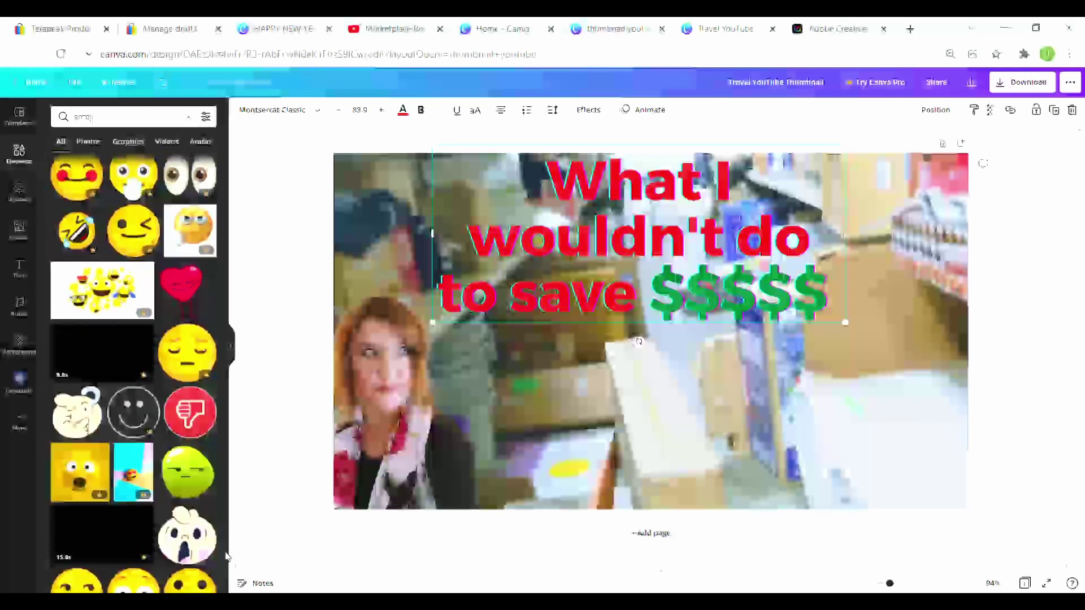
- Add the screaming-face emoji, enlarge it, and set it flush against the lower-right canvas edge
{"action": "scroll", "coordinate": [196, 476], "scroll_direction": "down", "scroll_amount": 2}
{"action": "left_click", "coordinate": [195, 477]}
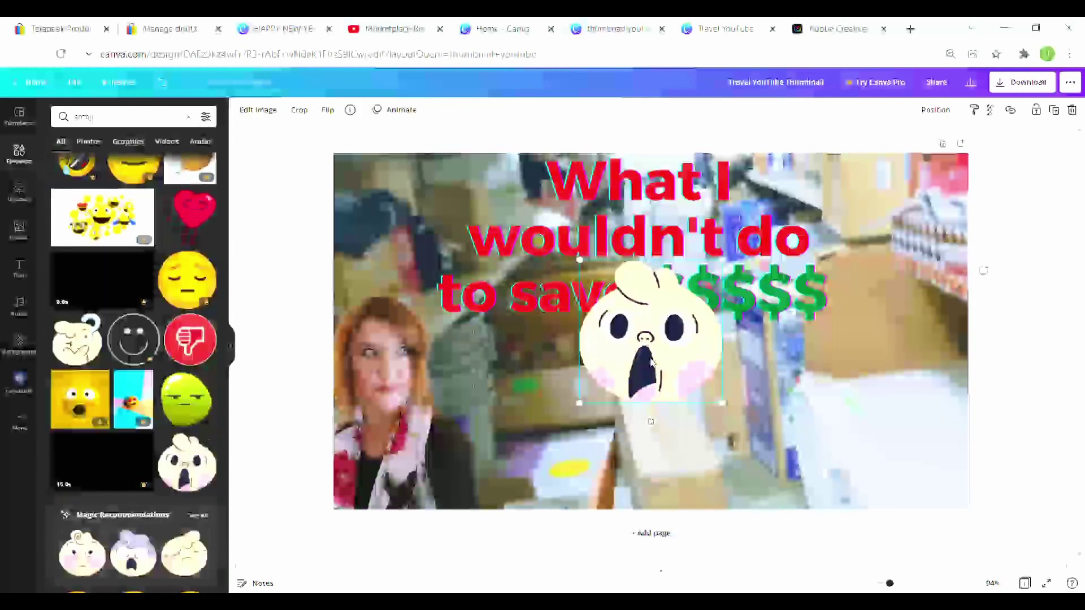
{"action": "left_click_drag", "start_coordinate": [672, 374], "coordinate": [905, 461]}
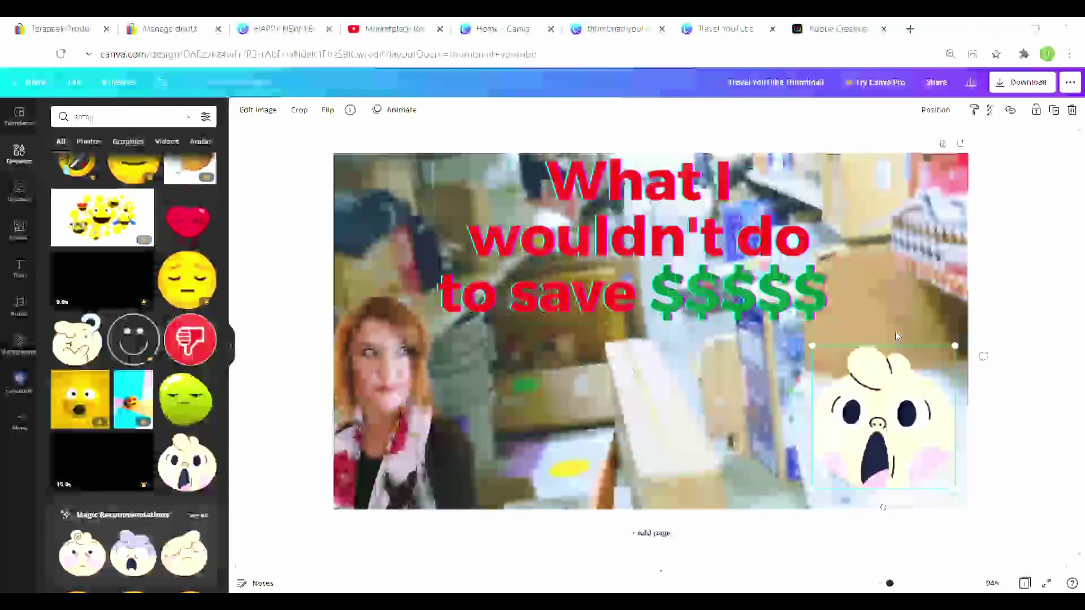
{"action": "left_click_drag", "start_coordinate": [962, 354], "coordinate": [989, 315]}
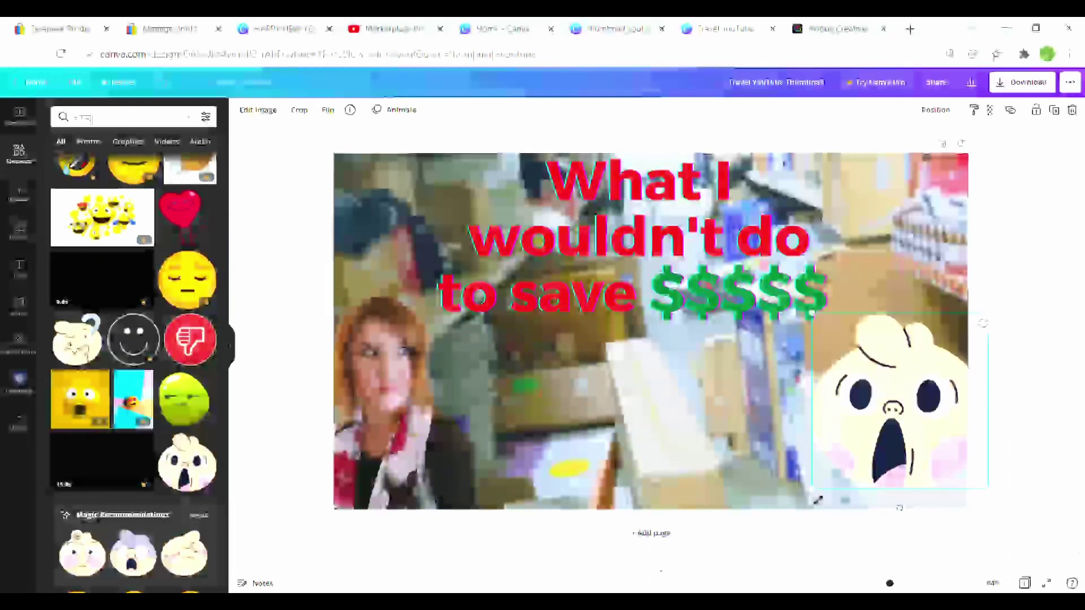
{"action": "left_click_drag", "start_coordinate": [816, 499], "coordinate": [803, 514]}
{"action": "left_click_drag", "start_coordinate": [875, 436], "coordinate": [856, 438]}
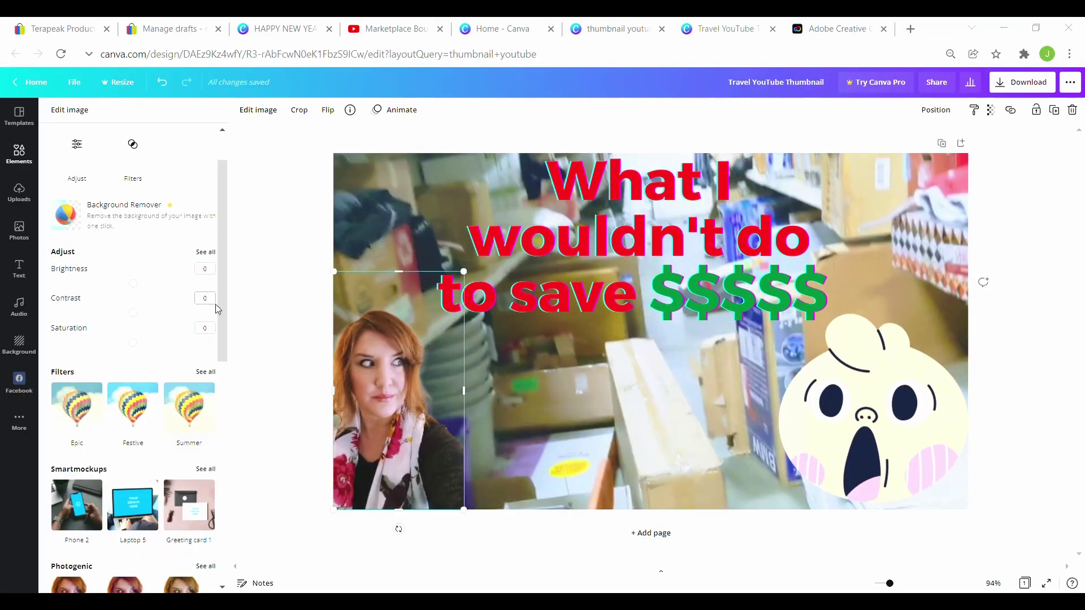
- Raise the photo's saturation to 17, then preview the Chroma and Whimsi Photogenic filters and discard them
{"action": "left_click_drag", "start_coordinate": [133, 343], "coordinate": [186, 353]}
{"action": "scroll", "coordinate": [198, 305], "scroll_direction": "down", "scroll_amount": 5}
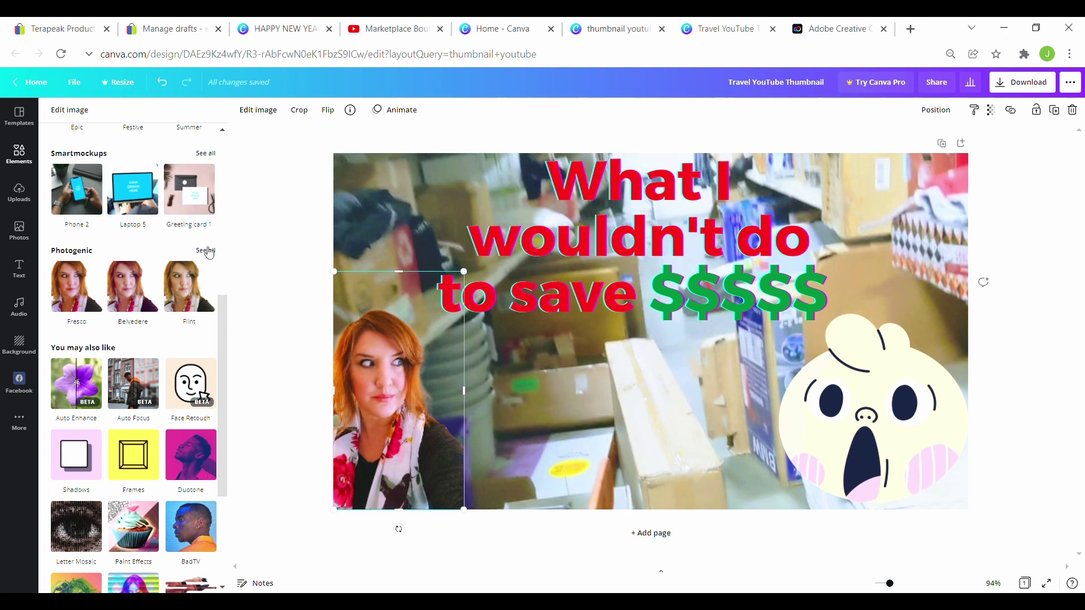
{"action": "left_click", "coordinate": [207, 251]}
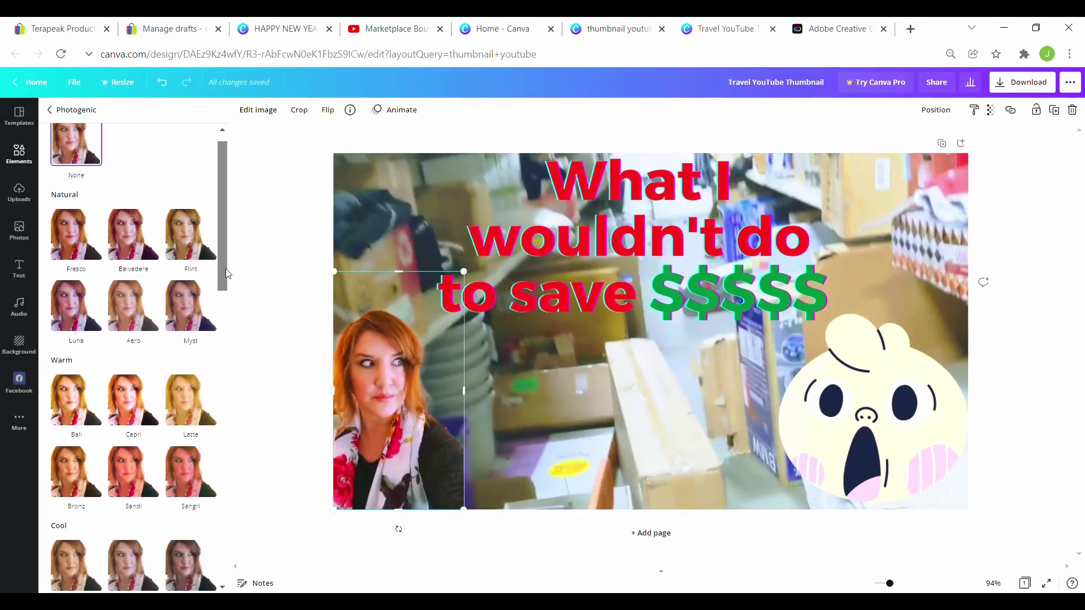
{"action": "left_click_drag", "start_coordinate": [227, 274], "coordinate": [232, 411]}
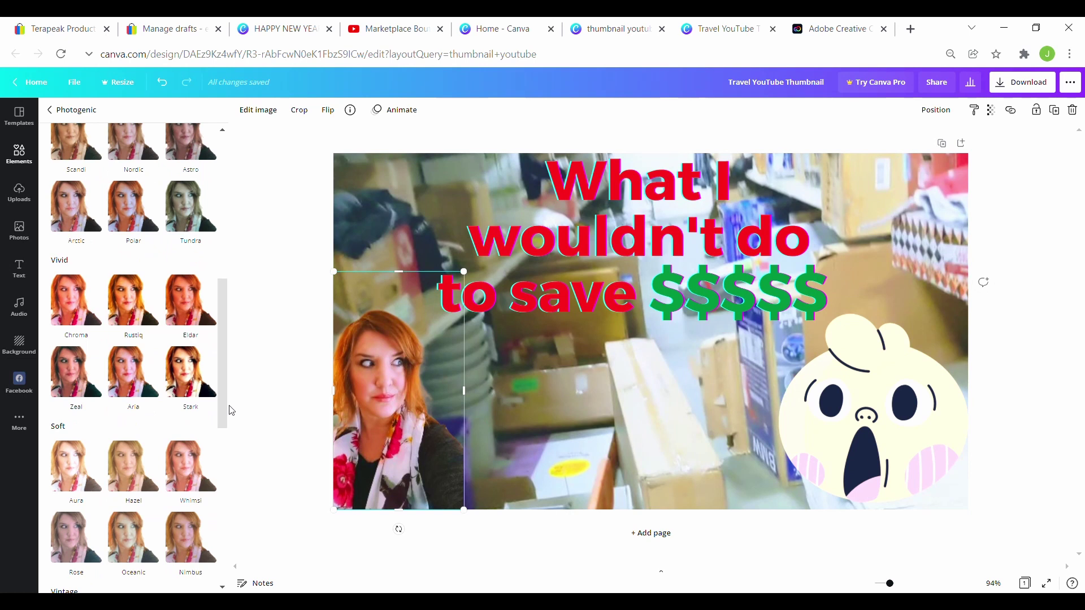
{"action": "left_click", "coordinate": [76, 300]}
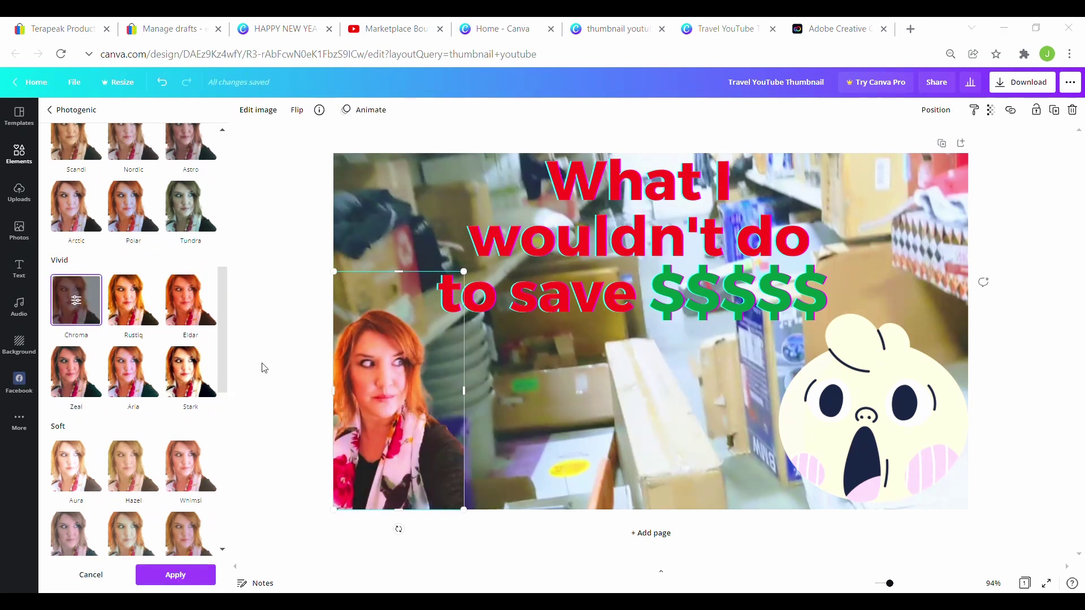
{"action": "left_click_drag", "start_coordinate": [218, 385], "coordinate": [219, 440]}
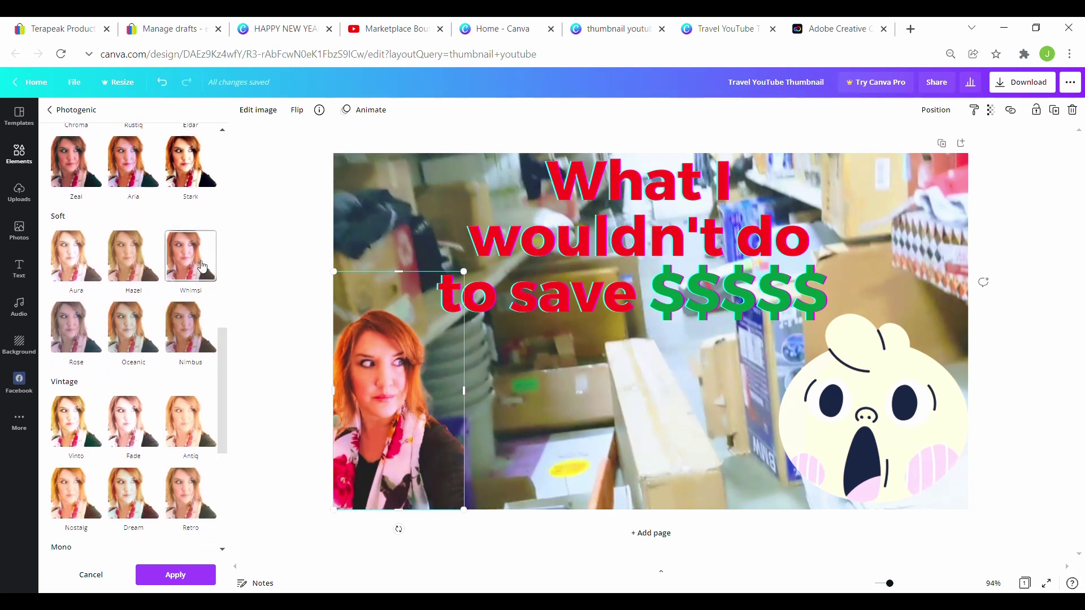
{"action": "left_click", "coordinate": [203, 266]}
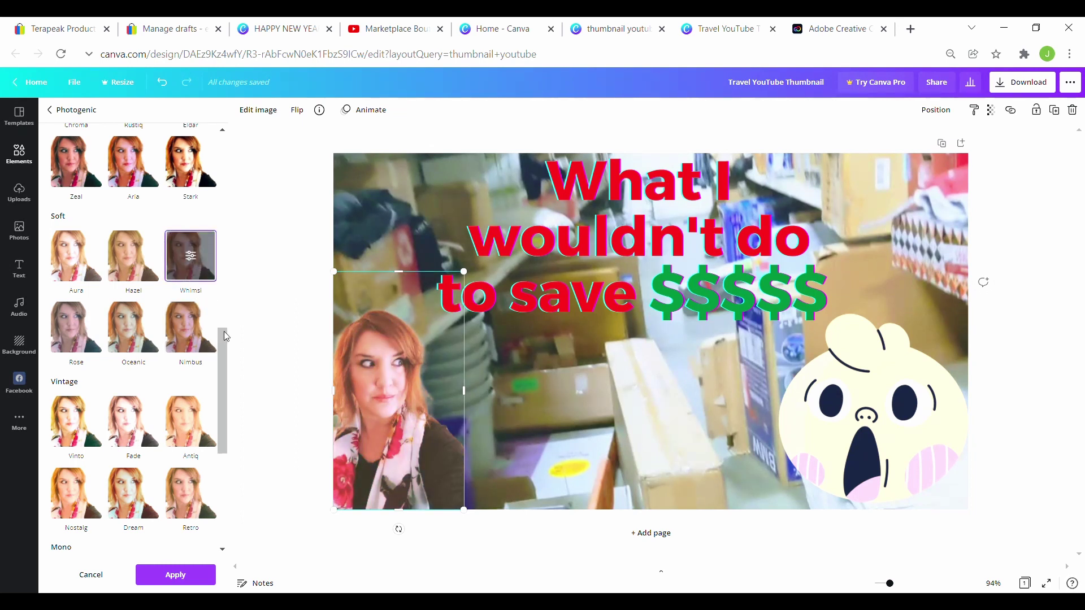
{"action": "key", "text": "Escape"}
{"action": "scroll", "coordinate": [224, 331], "scroll_direction": "up", "scroll_amount": 2}
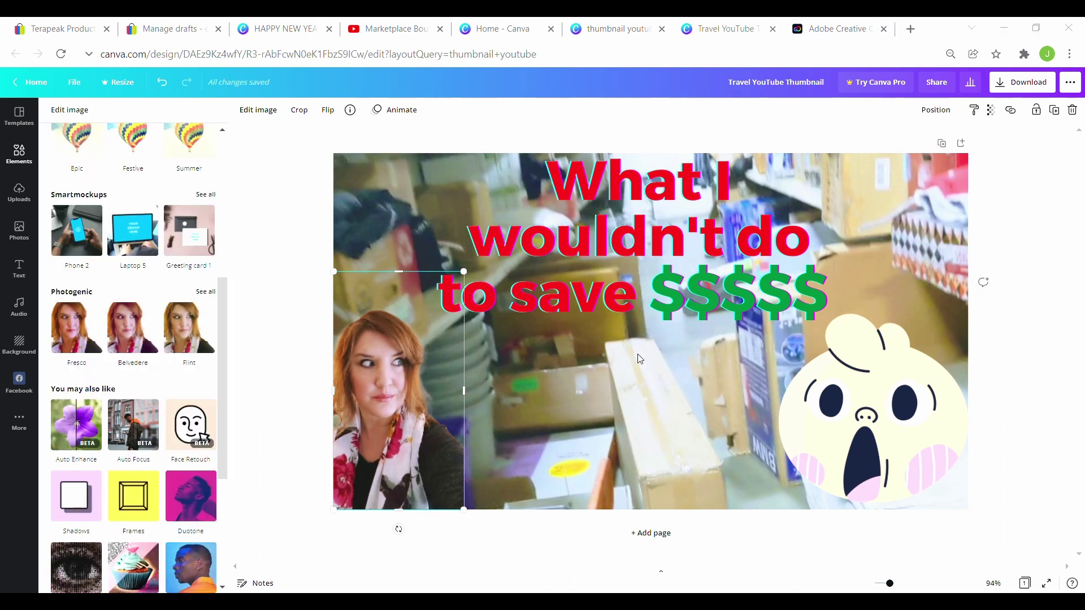
{"action": "left_click", "coordinate": [206, 292]}
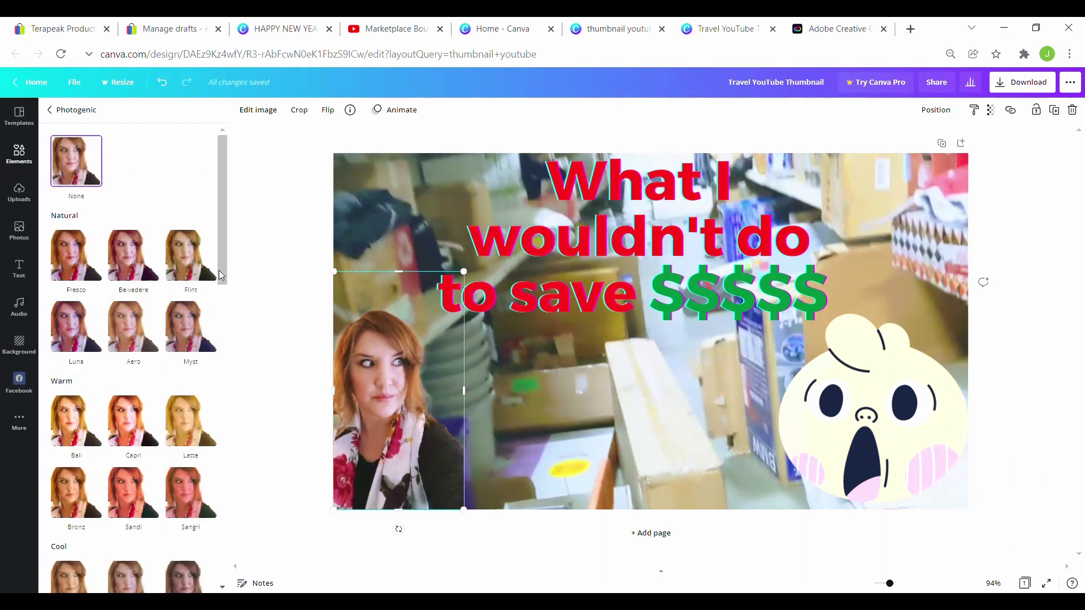
{"action": "left_click_drag", "start_coordinate": [221, 270], "coordinate": [255, 582]}
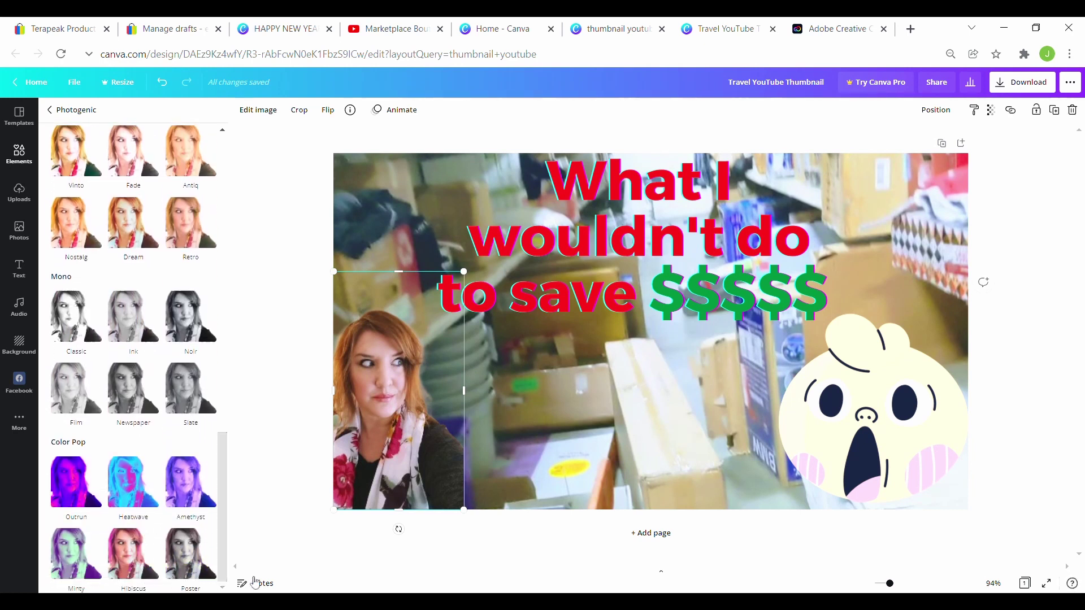
{"action": "left_click", "coordinate": [143, 571]}
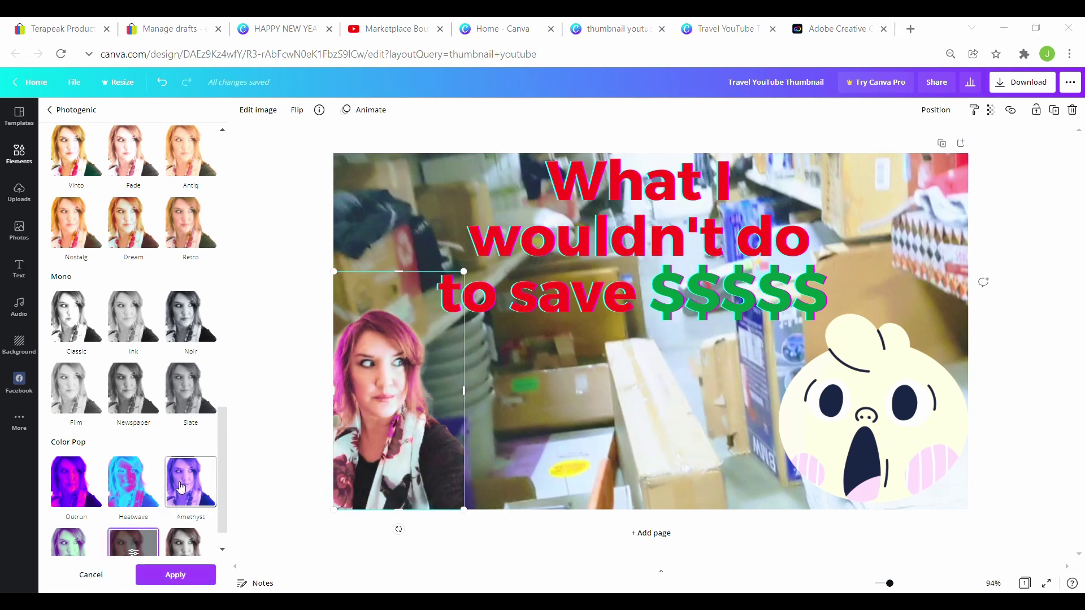
{"action": "left_click", "coordinate": [84, 492]}
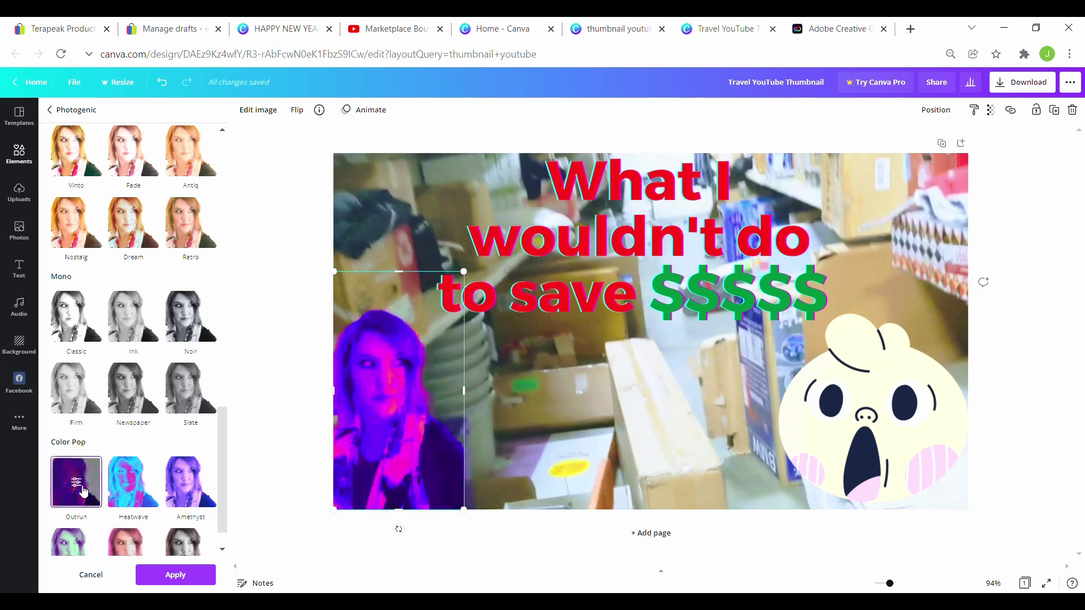
{"action": "left_click", "coordinate": [175, 575]}
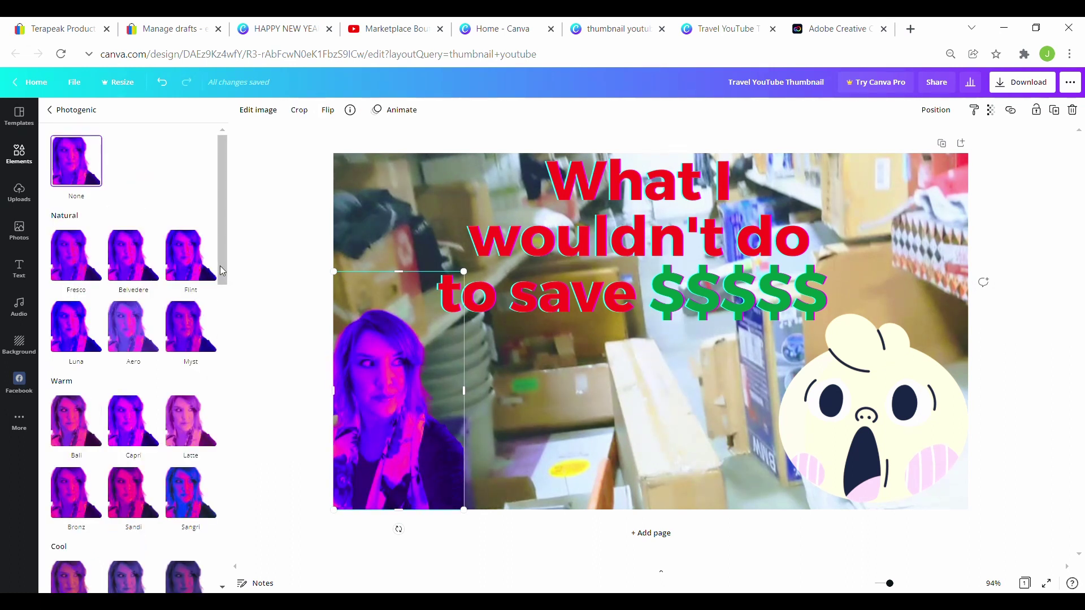
{"action": "left_click_drag", "start_coordinate": [220, 256], "coordinate": [196, 197]}
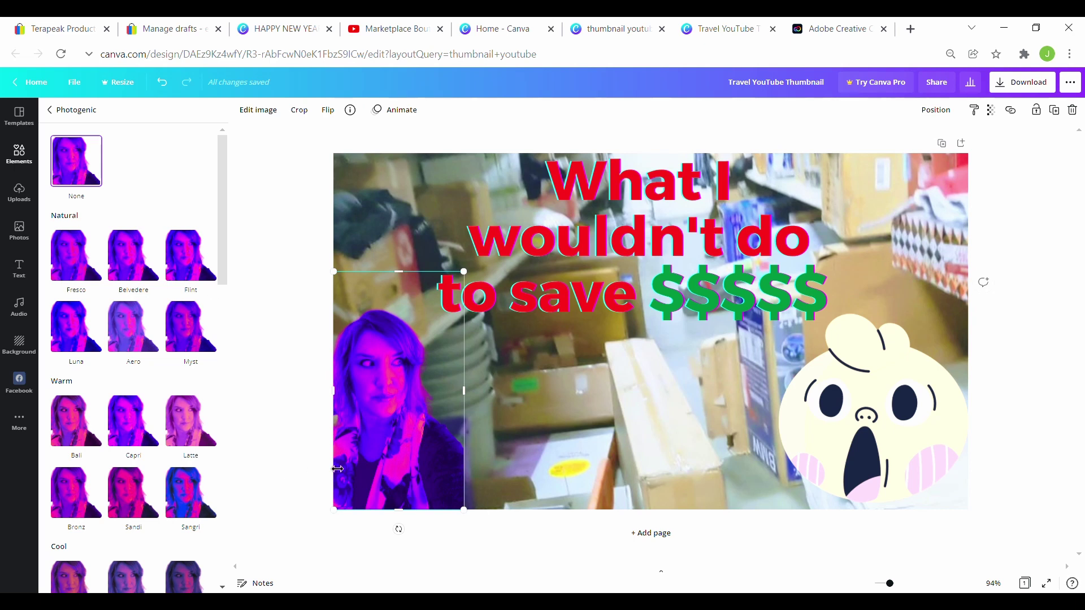
{"action": "scroll", "coordinate": [132, 362], "scroll_direction": "down", "scroll_amount": 2}
{"action": "left_click", "coordinate": [130, 342]}
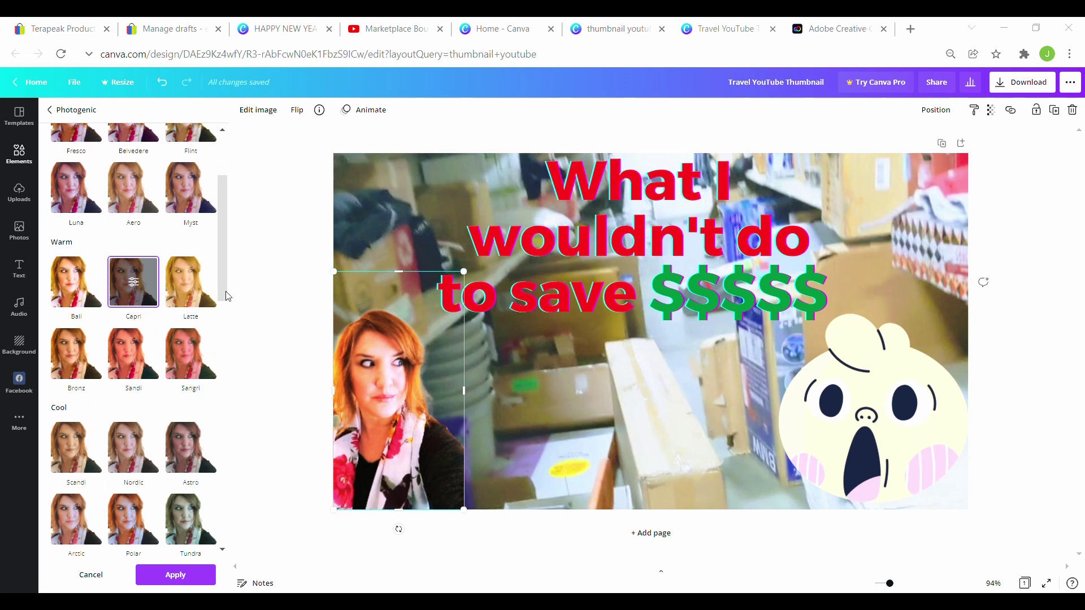
{"action": "scroll", "coordinate": [223, 293], "scroll_direction": "down", "scroll_amount": 1}
{"action": "scroll", "coordinate": [225, 297], "scroll_direction": "down", "scroll_amount": 1}
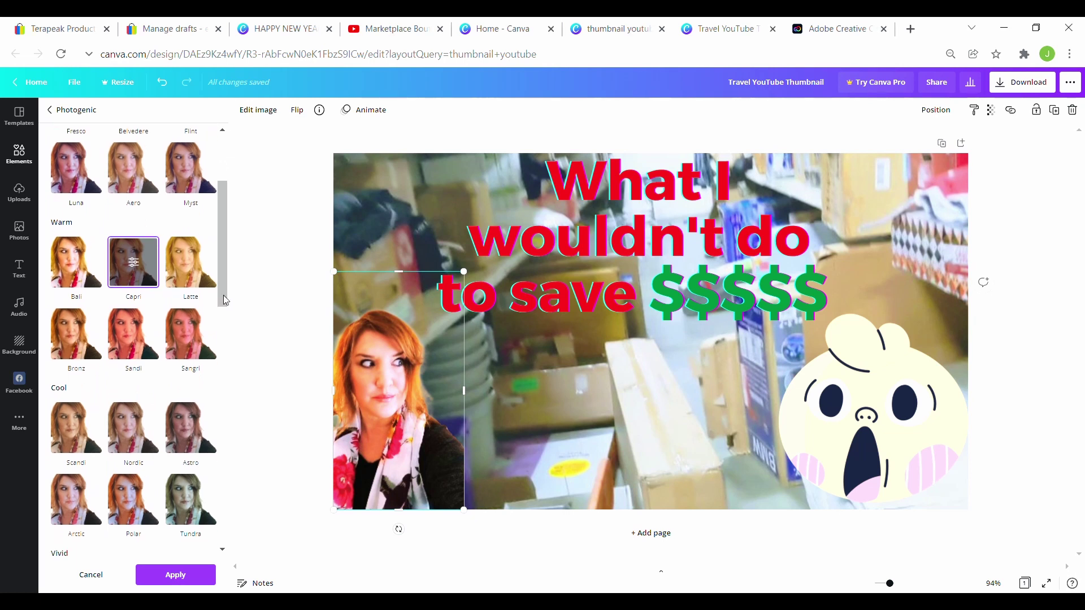
{"action": "left_click", "coordinate": [135, 360]}
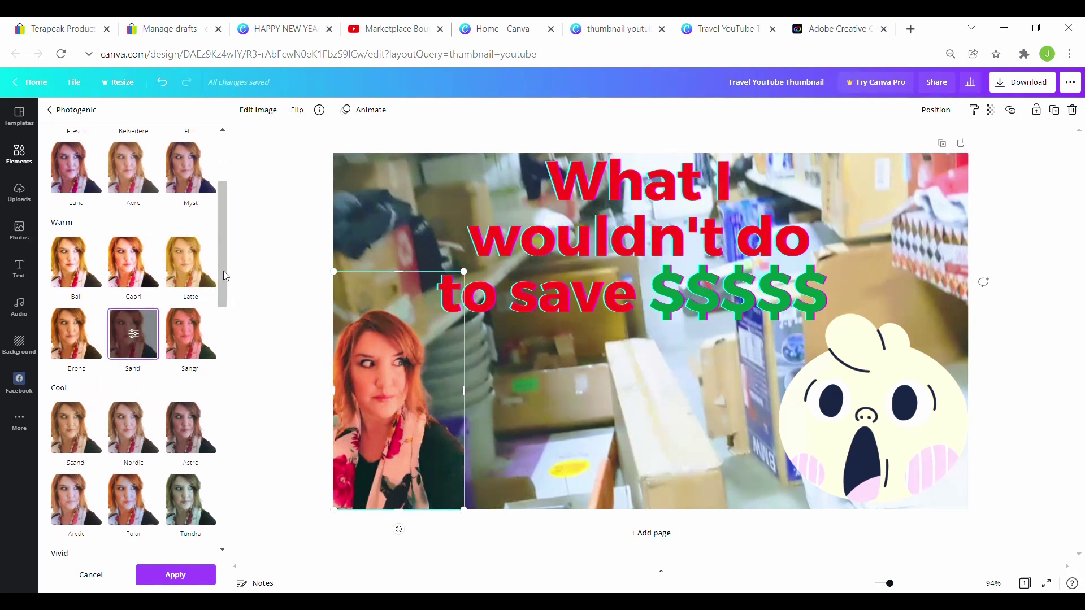
{"action": "left_click_drag", "start_coordinate": [223, 270], "coordinate": [154, 339]}
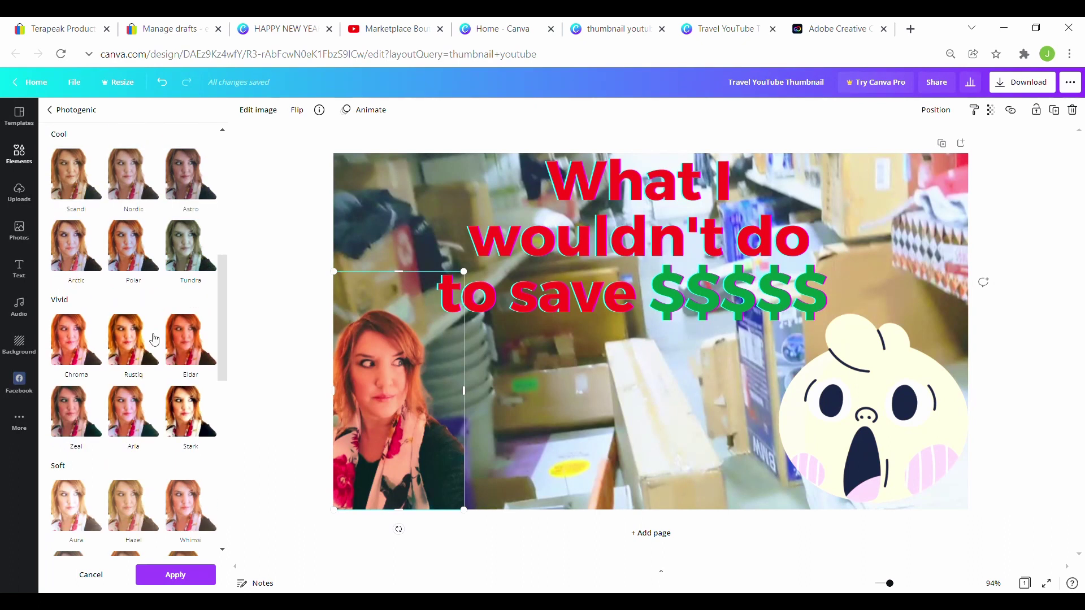
{"action": "left_click", "coordinate": [74, 350]}
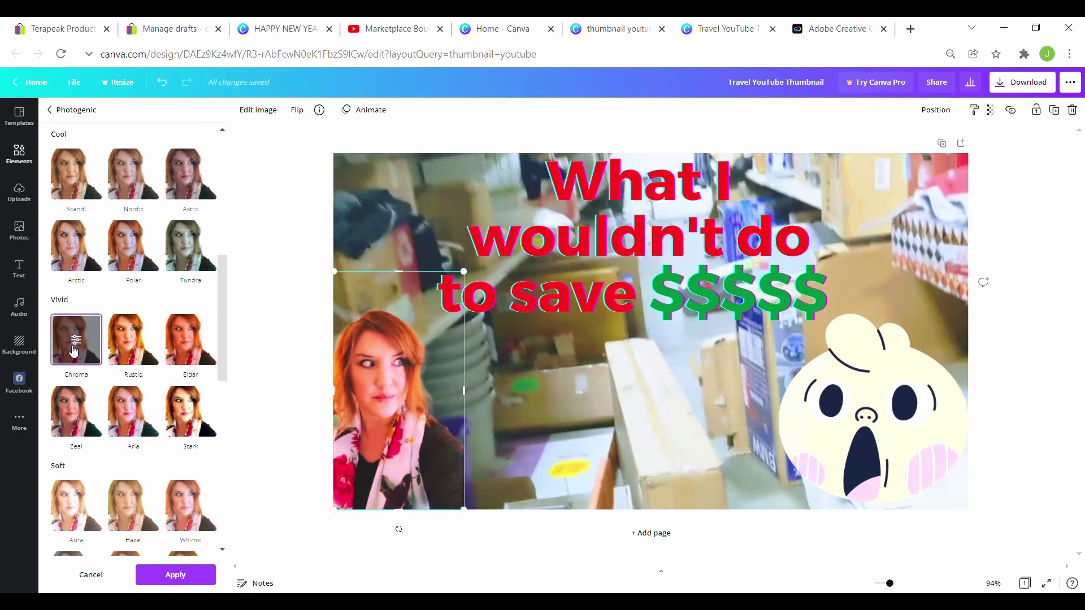
{"action": "scroll", "coordinate": [74, 351], "scroll_direction": "down", "scroll_amount": 5}
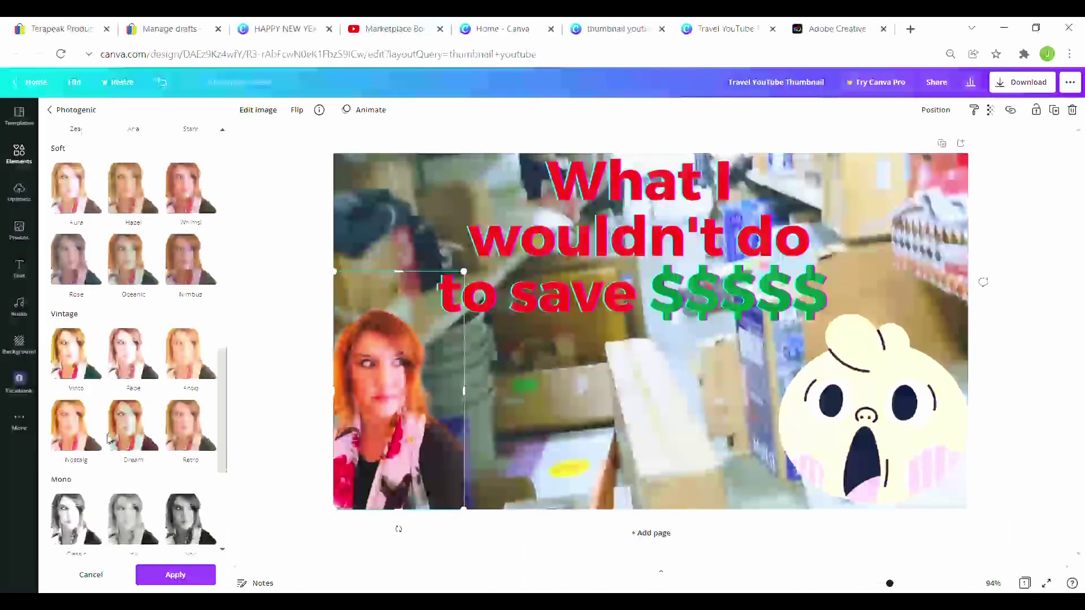
{"action": "left_click", "coordinate": [70, 447]}
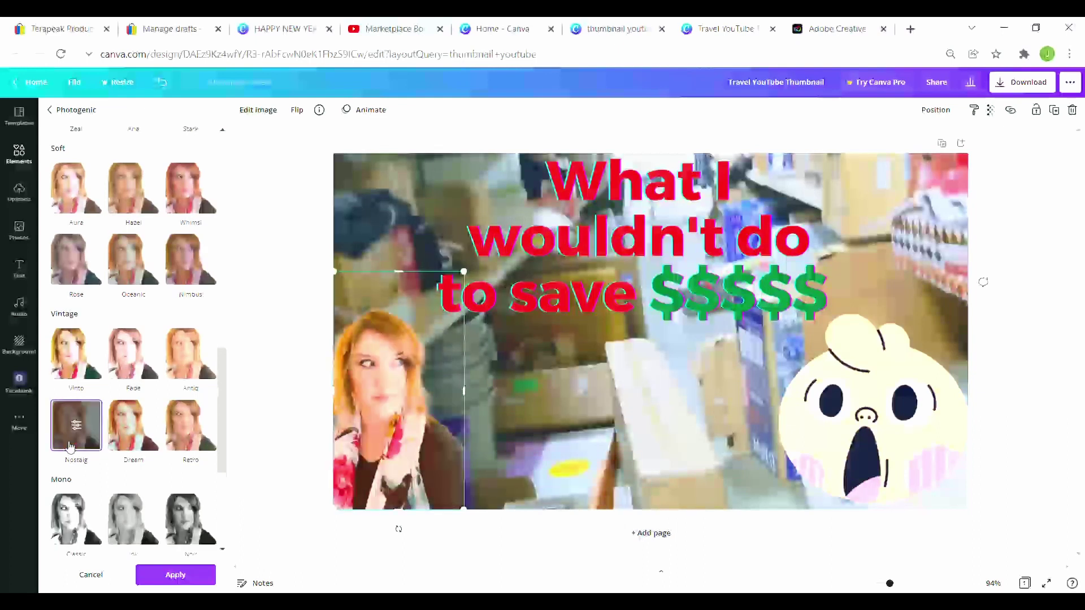
{"action": "left_click", "coordinate": [91, 574]}
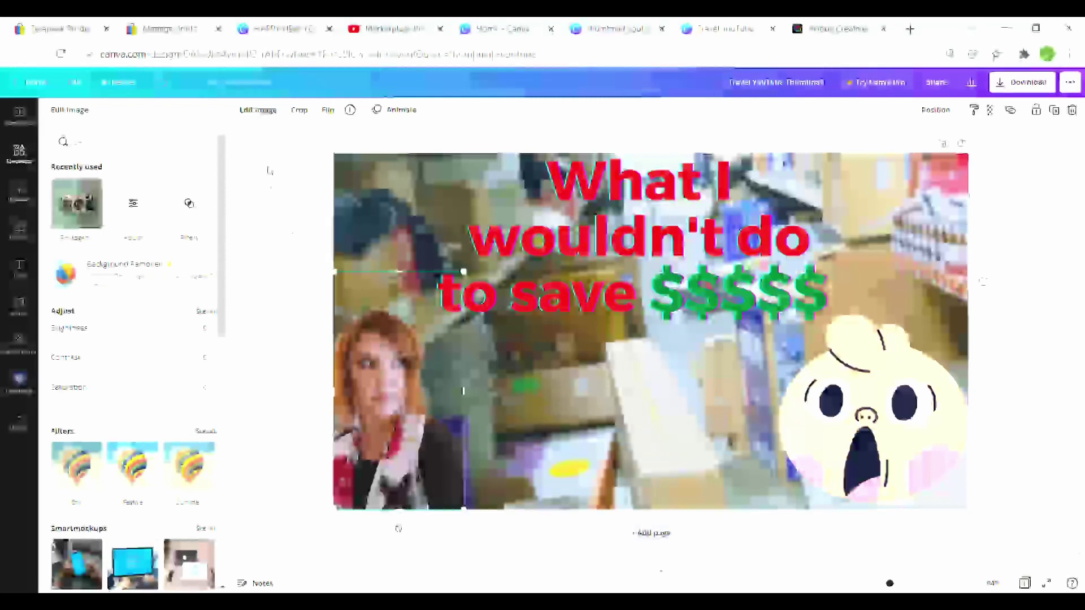
- Add the ColorMix effect to the photo's image editing options
{"action": "left_click", "coordinate": [261, 114]}
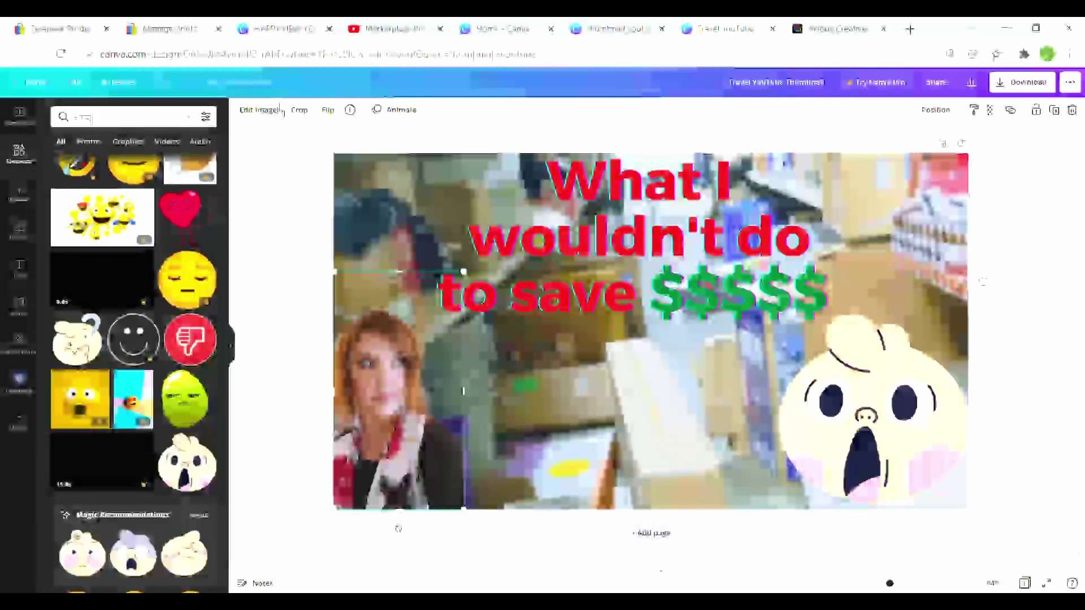
{"action": "left_click", "coordinate": [261, 115]}
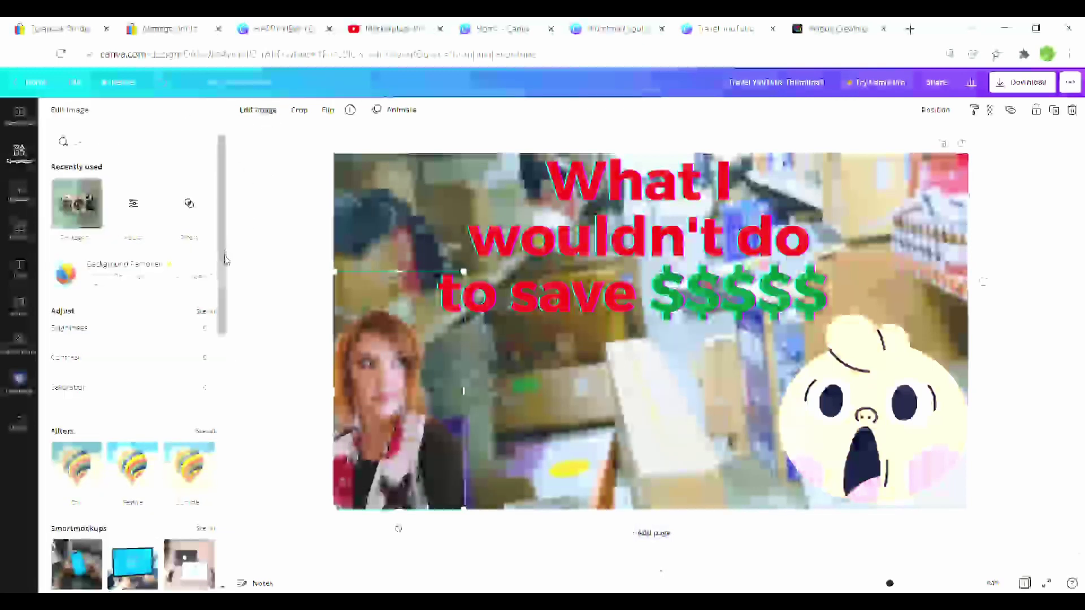
{"action": "left_click_drag", "start_coordinate": [223, 252], "coordinate": [223, 417]}
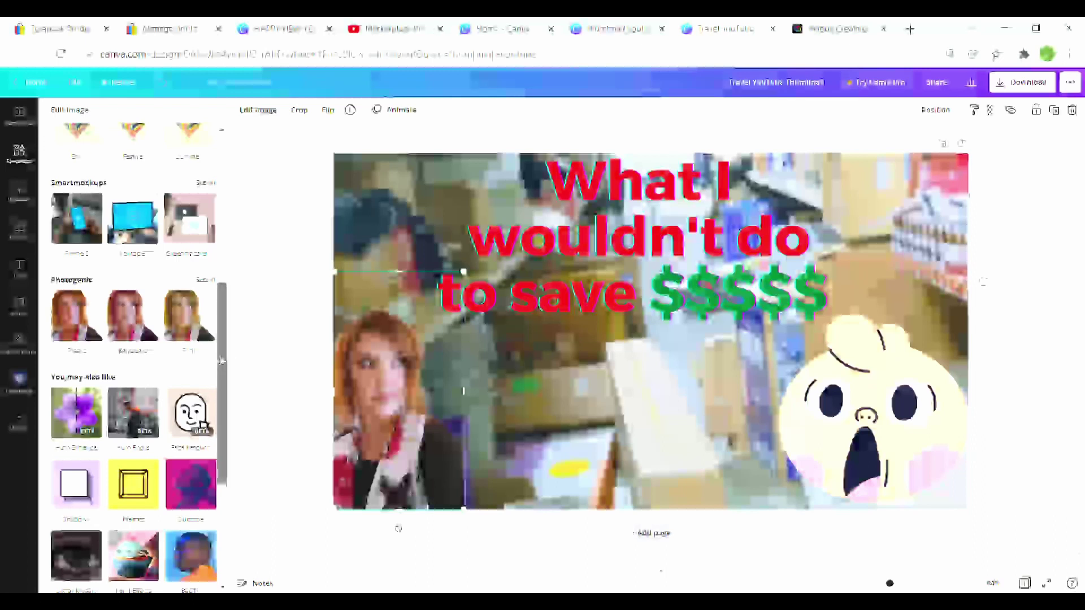
{"action": "left_click_drag", "start_coordinate": [222, 360], "coordinate": [225, 454]}
{"action": "left_click", "coordinate": [86, 410]}
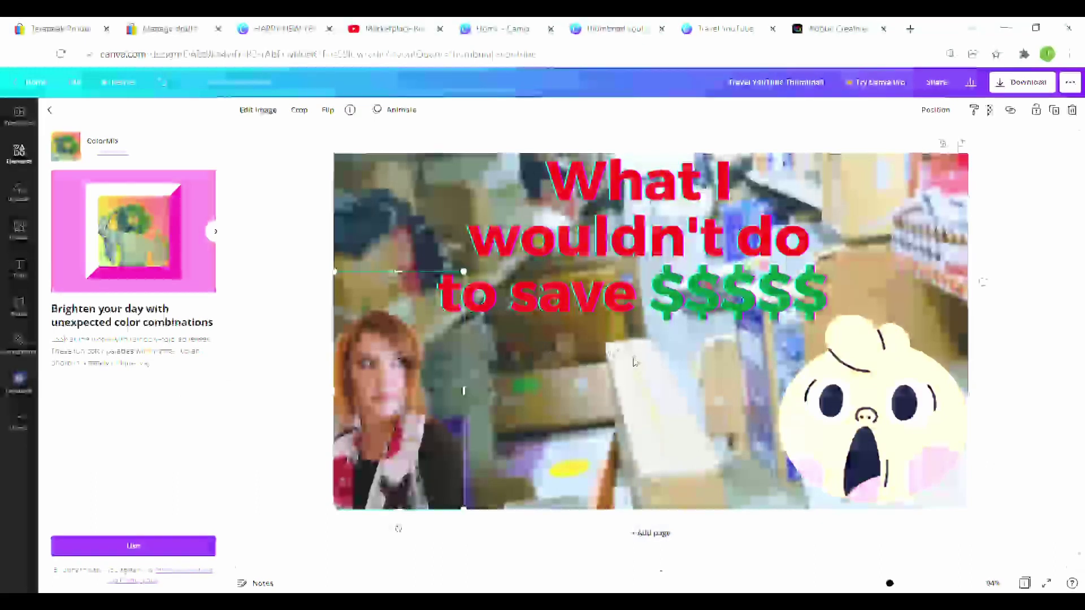
{"action": "left_click", "coordinate": [163, 548]}
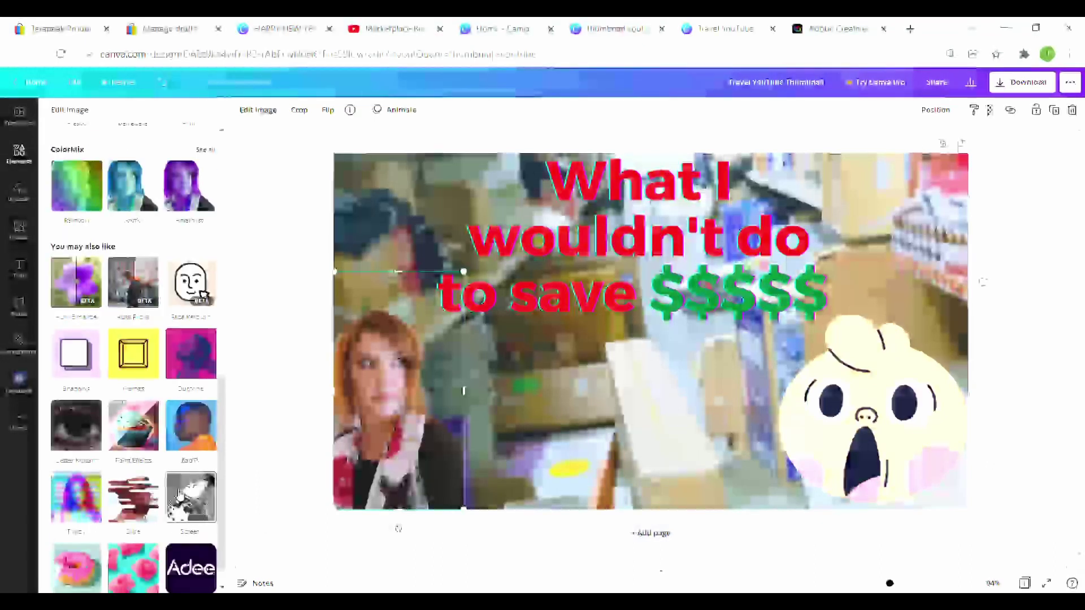
- Preview the Sangria, Glow and Rainbow colour mixes, reset to None, and view the Trippy effect's details
{"action": "left_click", "coordinate": [206, 150]}
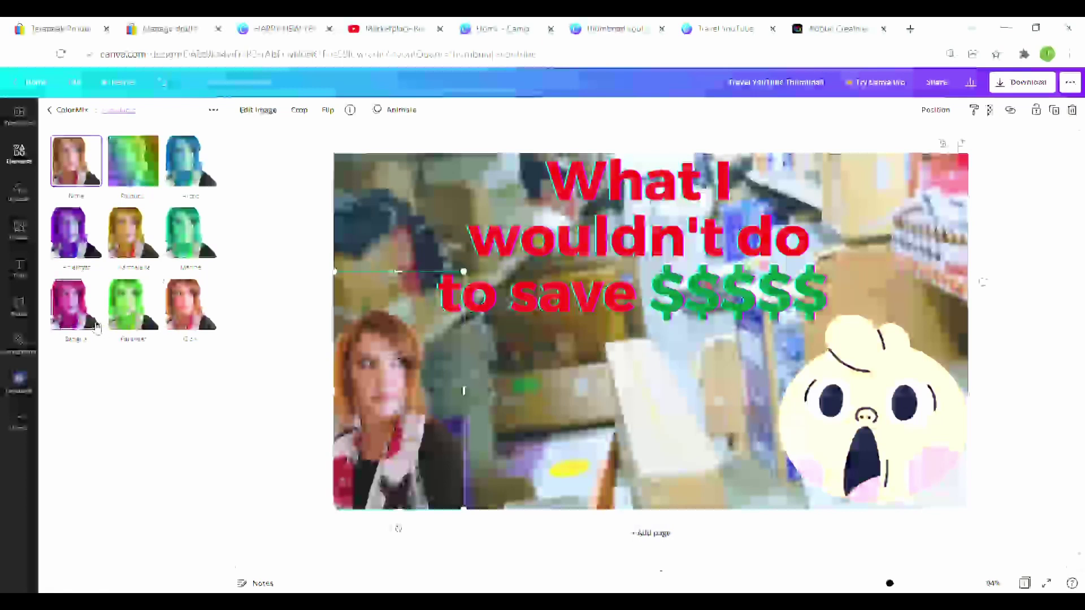
{"action": "left_click", "coordinate": [76, 305]}
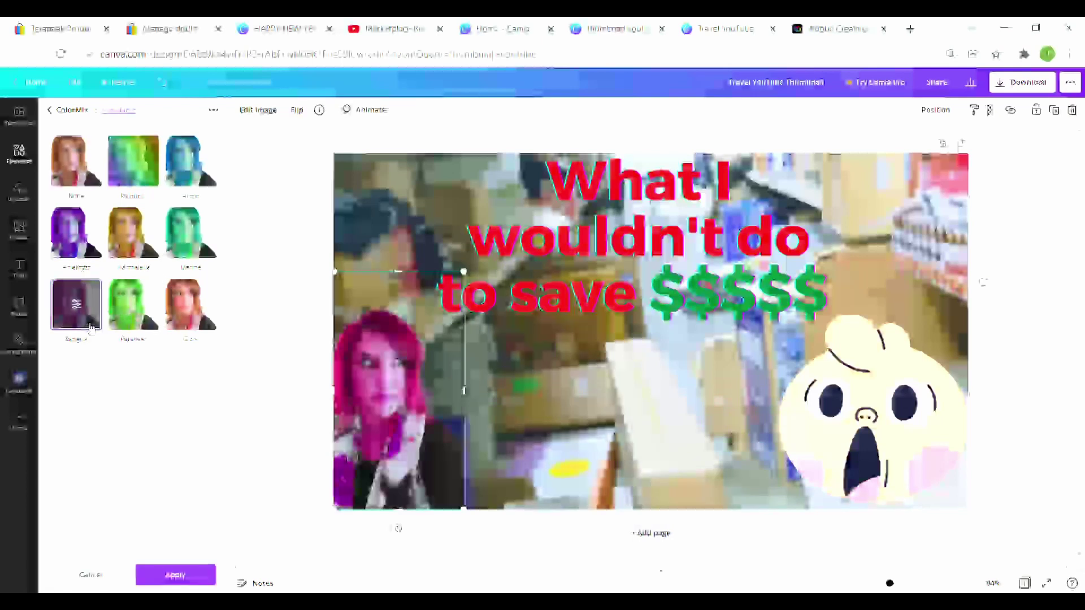
{"action": "left_click", "coordinate": [191, 304]}
{"action": "mouse_move", "coordinate": [463, 271]}
{"action": "left_mouse_down"}
{"action": "mouse_move", "coordinate": [642, 121]}
{"action": "mouse_move", "coordinate": [600, 159]}
{"action": "mouse_move", "coordinate": [676, 134]}
{"action": "mouse_move", "coordinate": [455, 332]}
{"action": "mouse_move", "coordinate": [498, 303]}
{"action": "mouse_move", "coordinate": [463, 282]}
{"action": "left_mouse_up"}
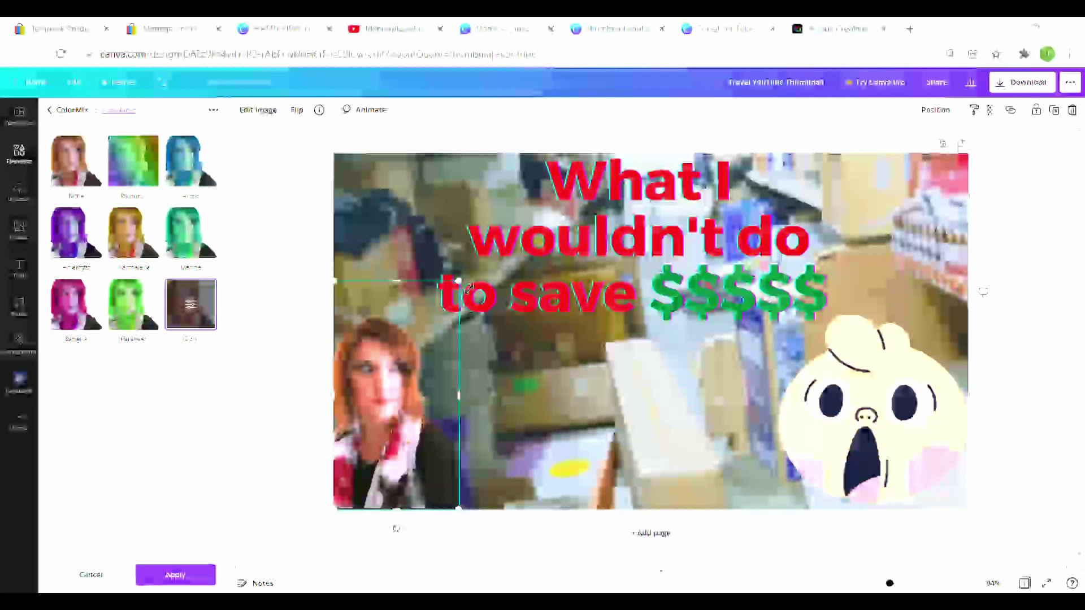
{"action": "left_click_drag", "start_coordinate": [469, 288], "coordinate": [457, 311]}
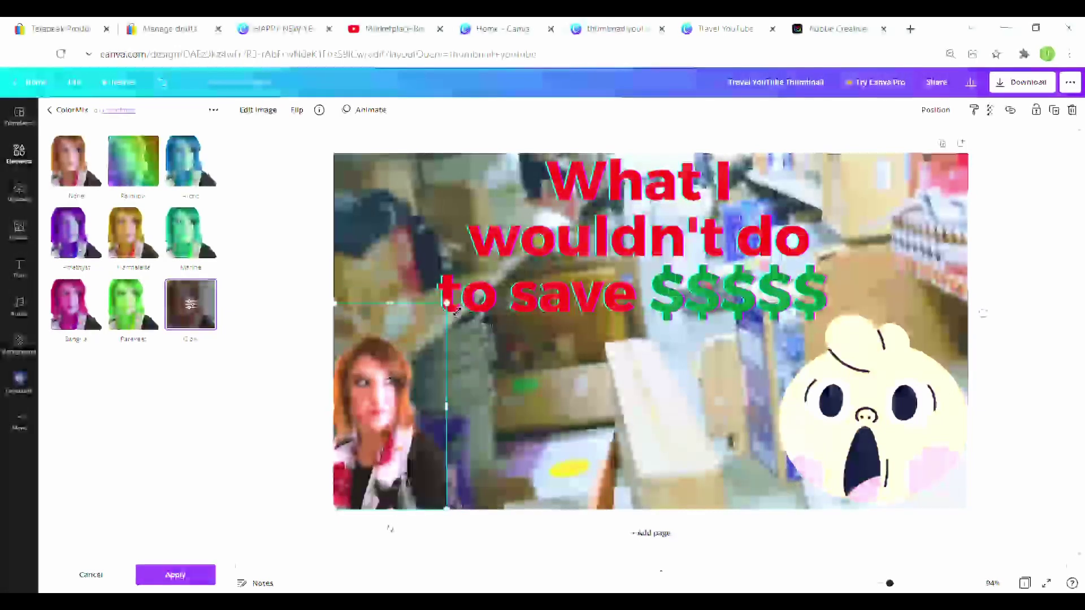
{"action": "left_click", "coordinate": [131, 172]}
{"action": "left_click", "coordinate": [91, 311]}
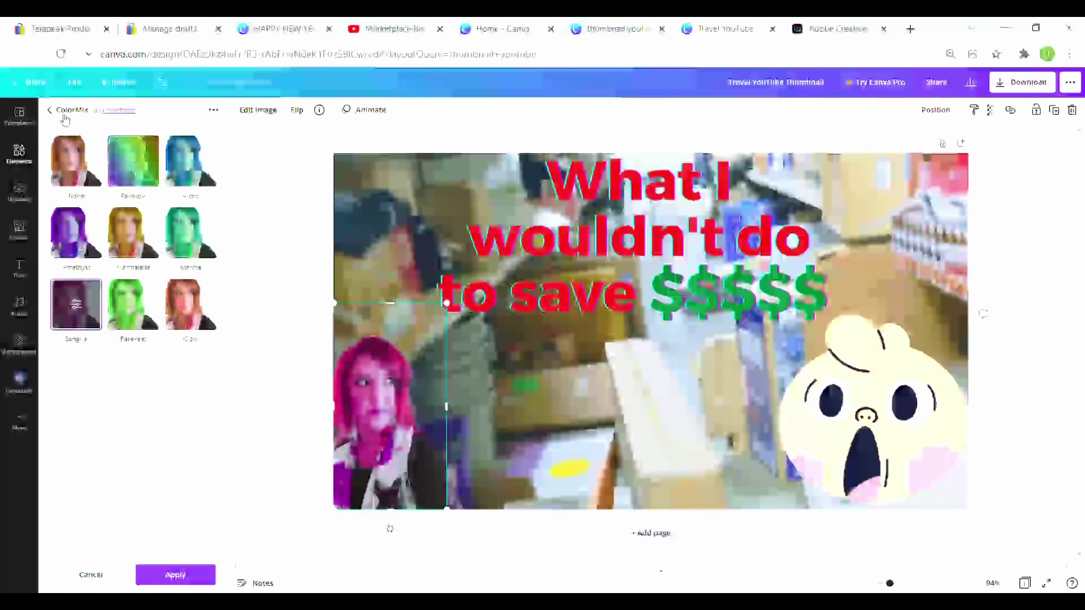
{"action": "left_click", "coordinate": [79, 161]}
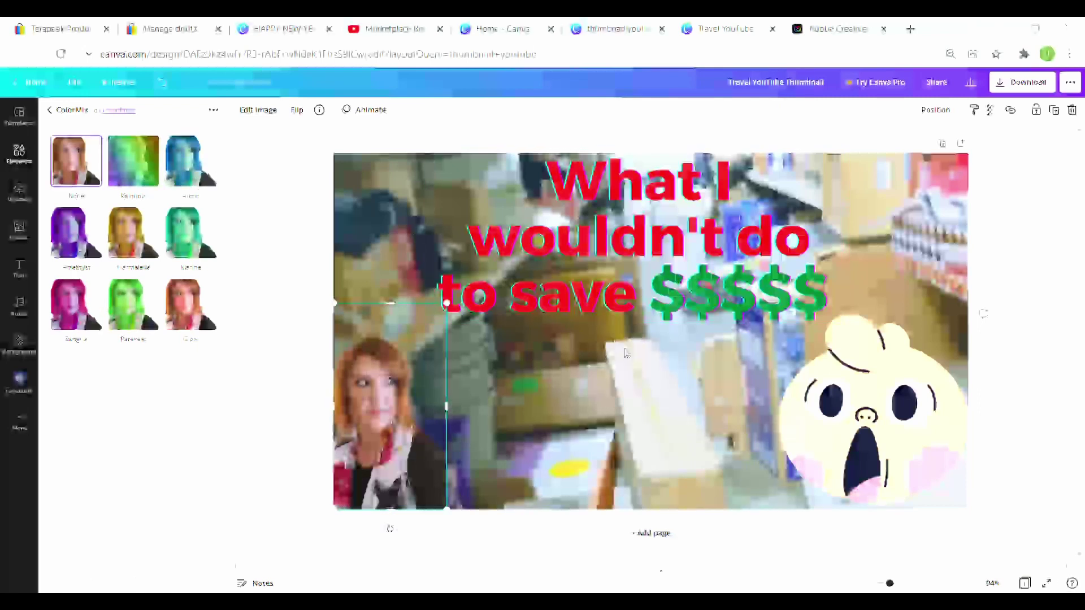
{"action": "left_click", "coordinate": [50, 110]}
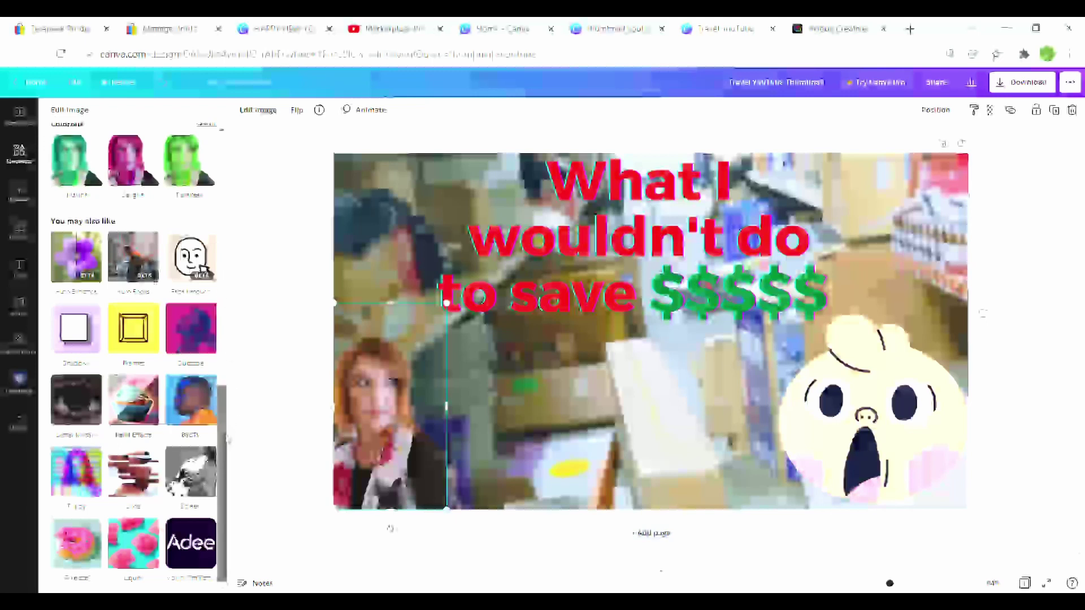
{"action": "left_click", "coordinate": [70, 482]}
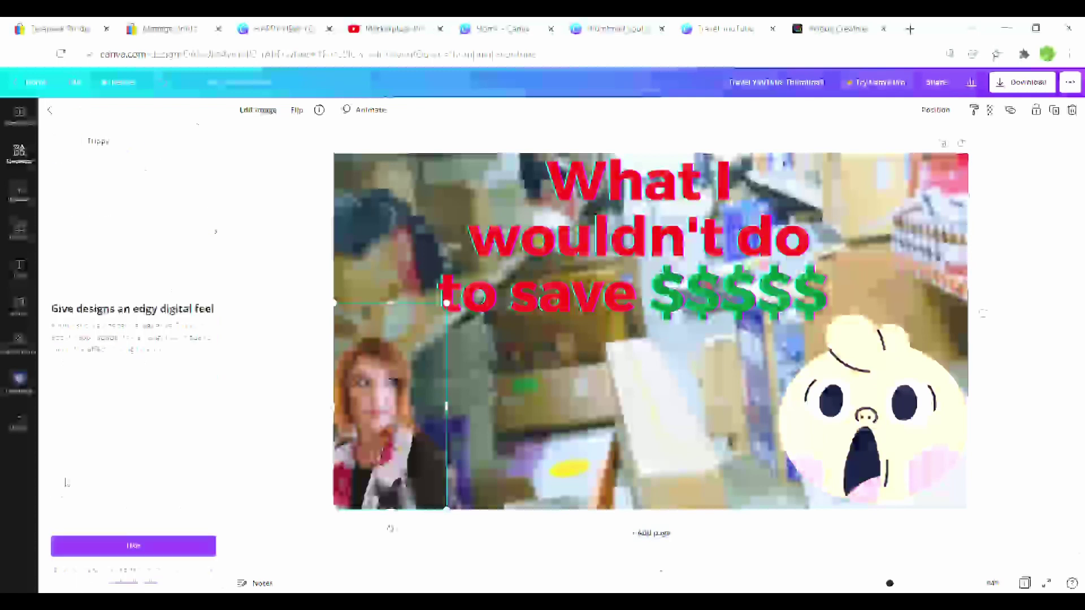
- Add the Trippy effect and preview its Split and Trace variants without keeping either
{"action": "left_click", "coordinate": [179, 548]}
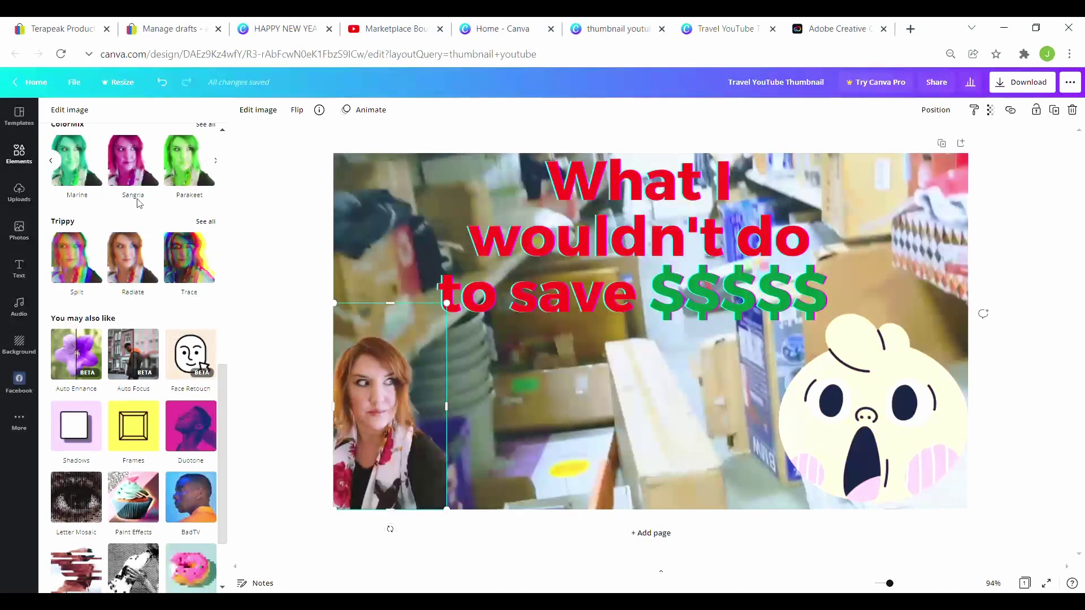
{"action": "left_click", "coordinate": [205, 221]}
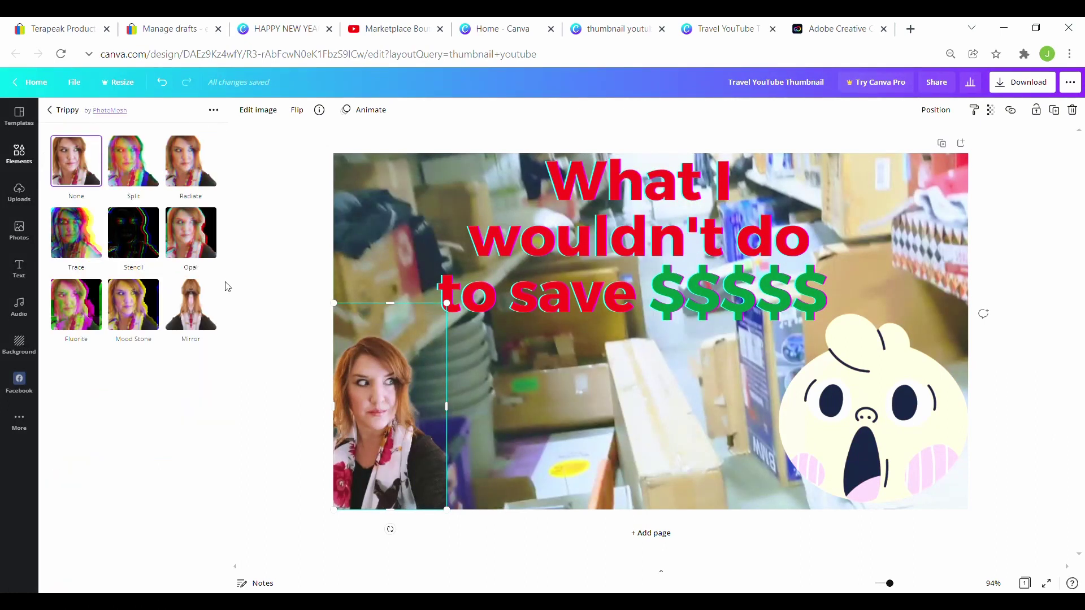
{"action": "left_click", "coordinate": [152, 180]}
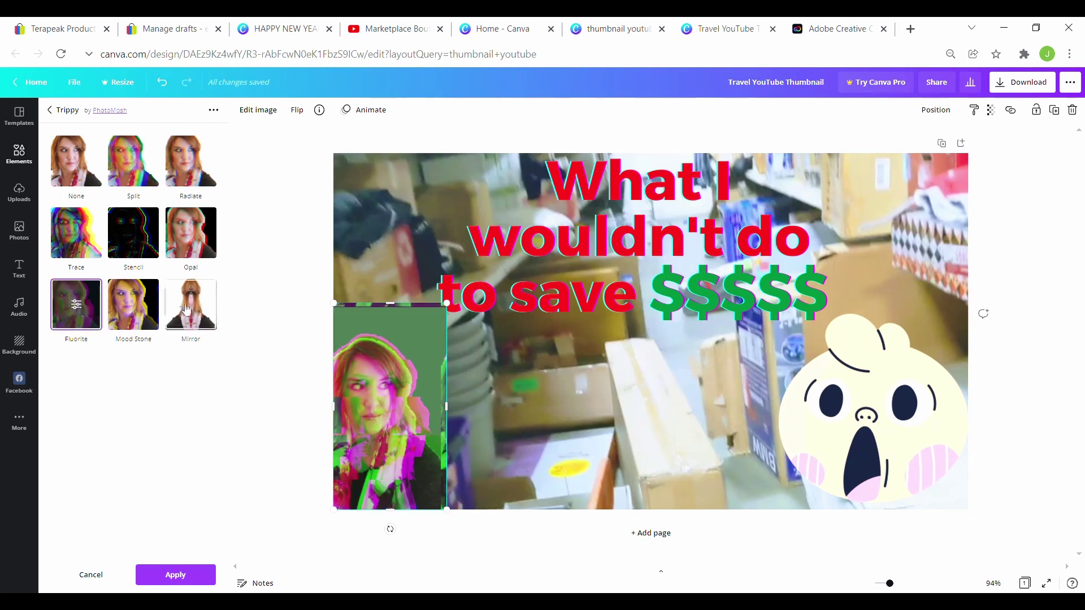
{"action": "left_click", "coordinate": [83, 225]}
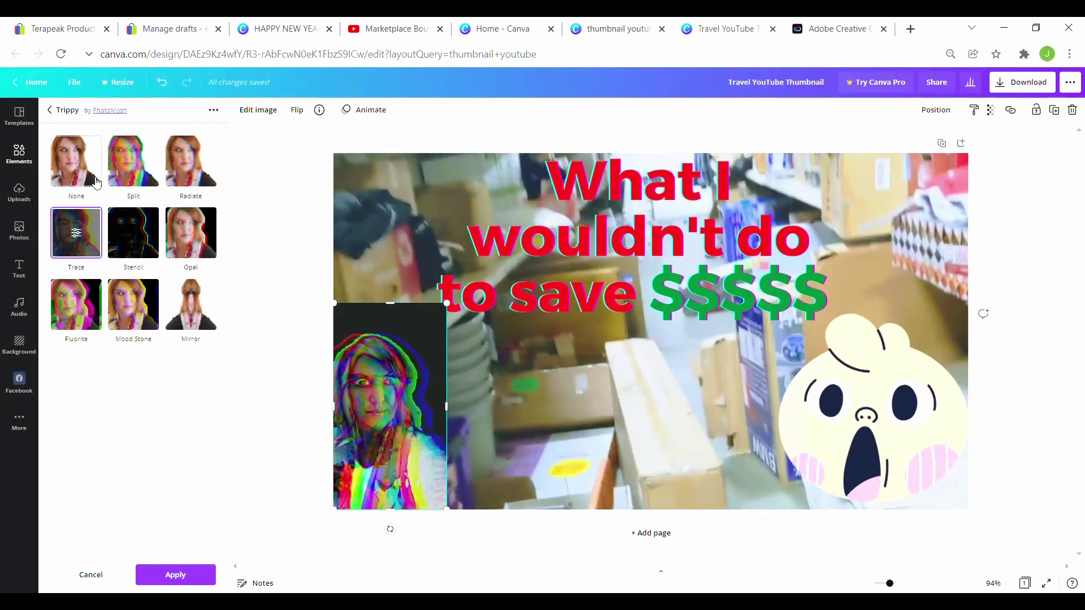
{"action": "left_click", "coordinate": [49, 109]}
- Apply the ColorMix Glow look to the photo and enlarge it slightly up and right
{"action": "scroll", "coordinate": [222, 493], "scroll_direction": "up", "scroll_amount": 5}
{"action": "left_click", "coordinate": [213, 357]}
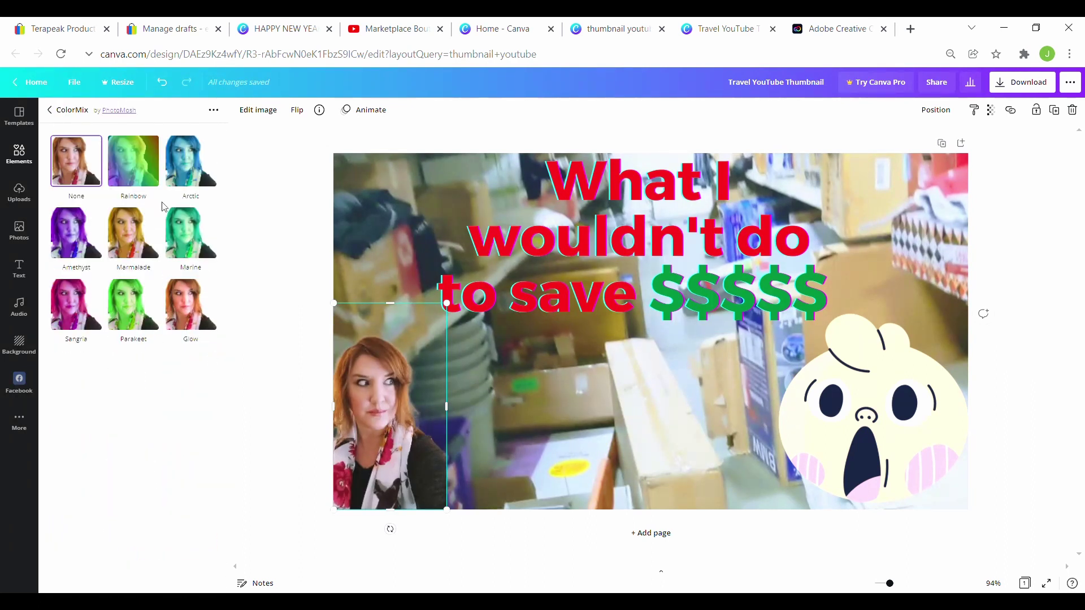
{"action": "left_click", "coordinate": [186, 319]}
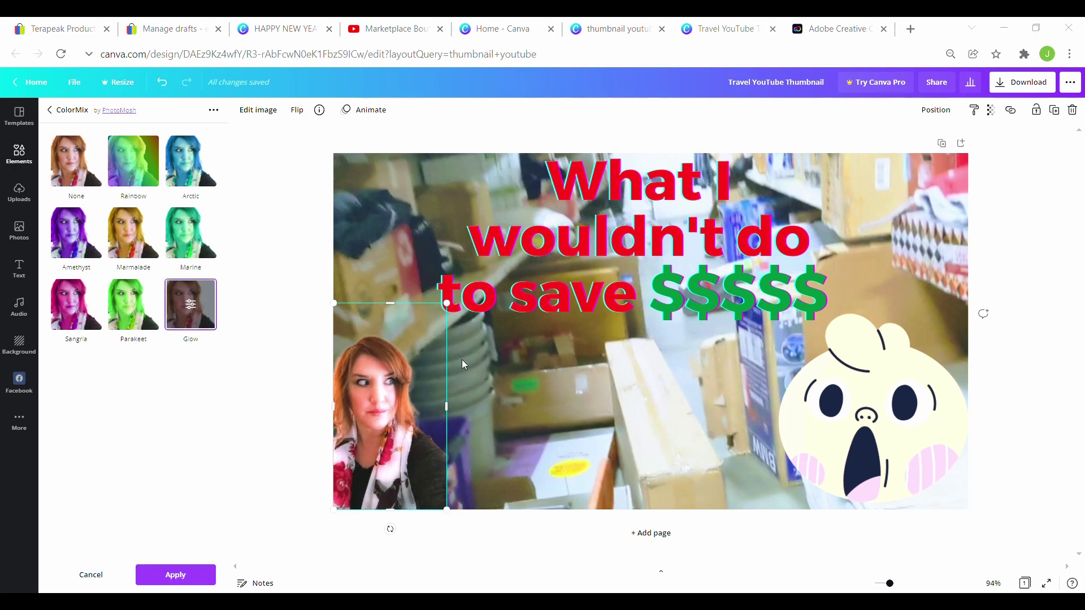
{"action": "left_click_drag", "start_coordinate": [446, 303], "coordinate": [458, 279]}
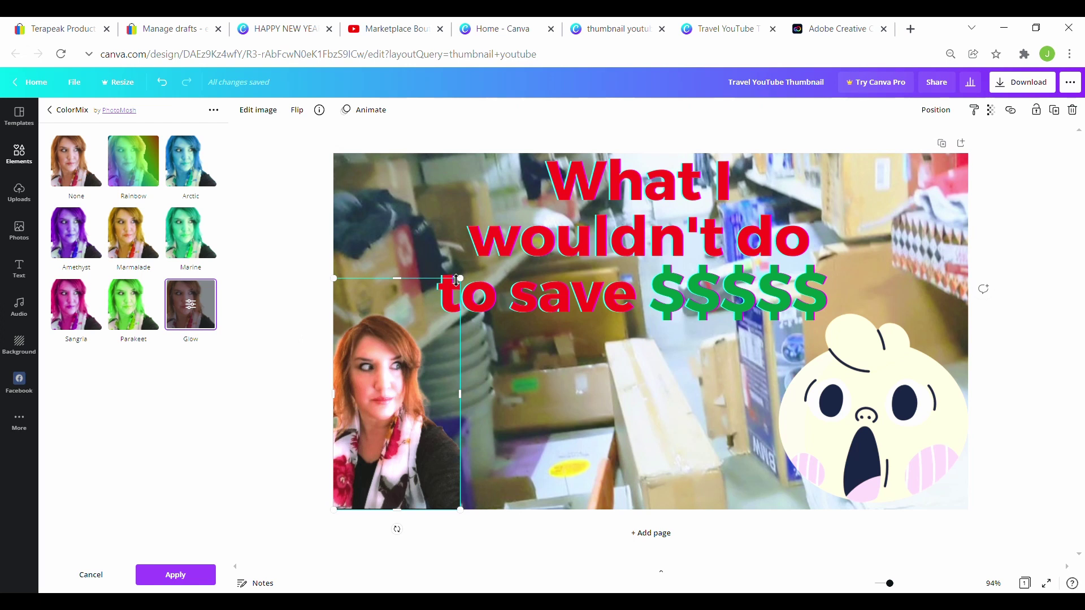
- Close the effect panel with Glow kept, deselect the photo, and browse the Elements library
{"action": "key", "text": "Escape"}
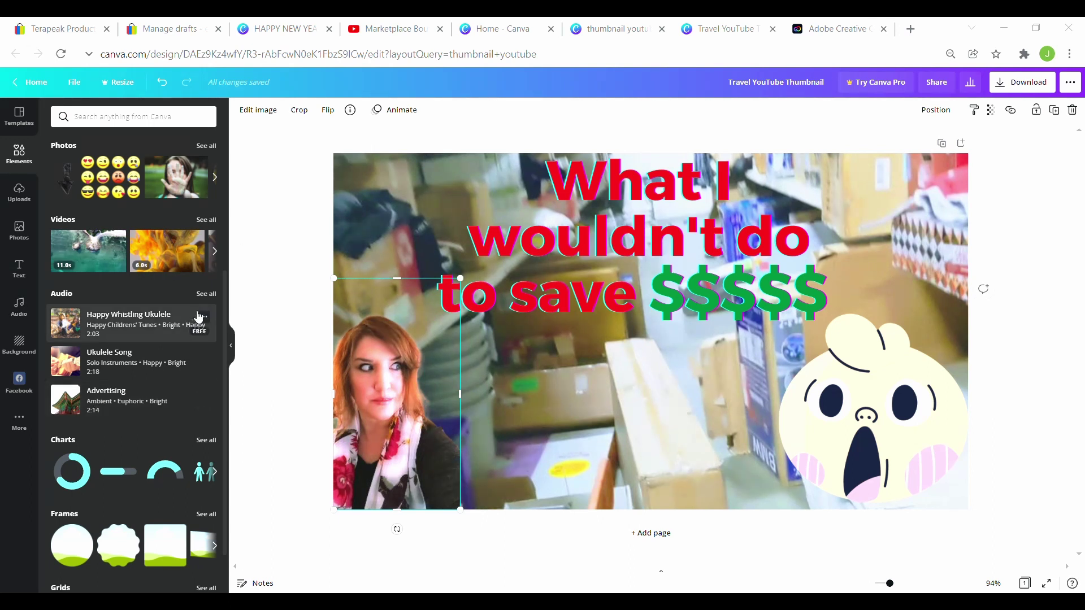
{"action": "left_click_drag", "start_coordinate": [226, 304], "coordinate": [226, 347]}
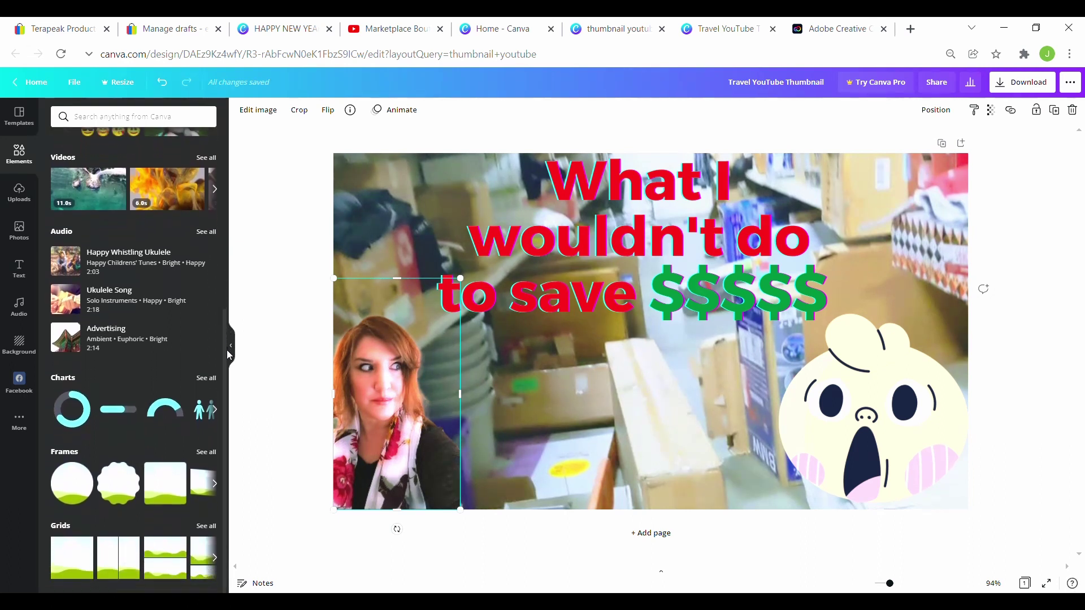
{"action": "left_click", "coordinate": [299, 390]}
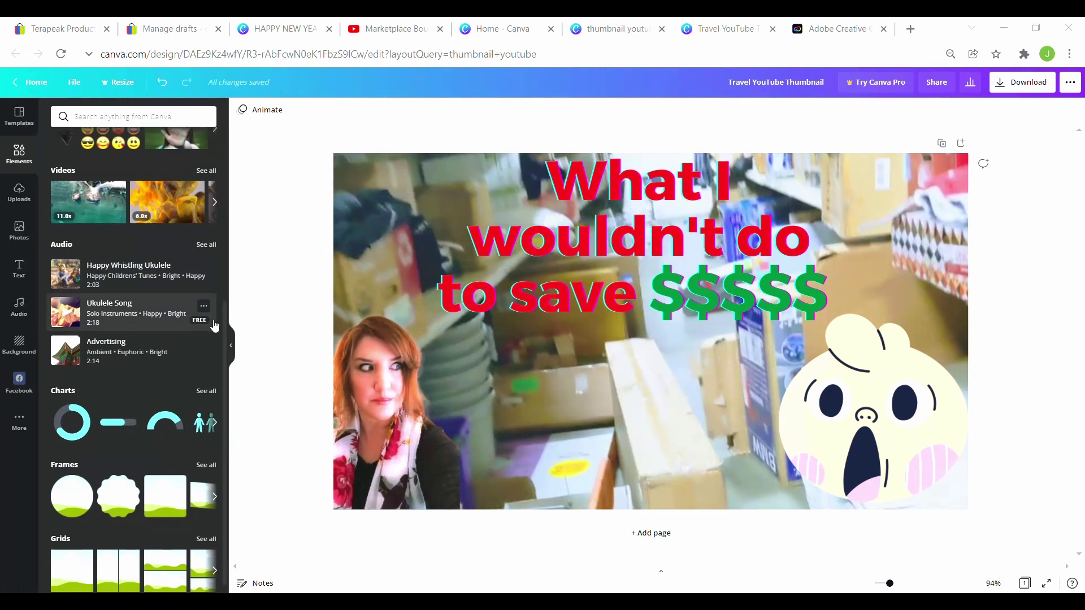
{"action": "left_click_drag", "start_coordinate": [226, 325], "coordinate": [218, 132]}
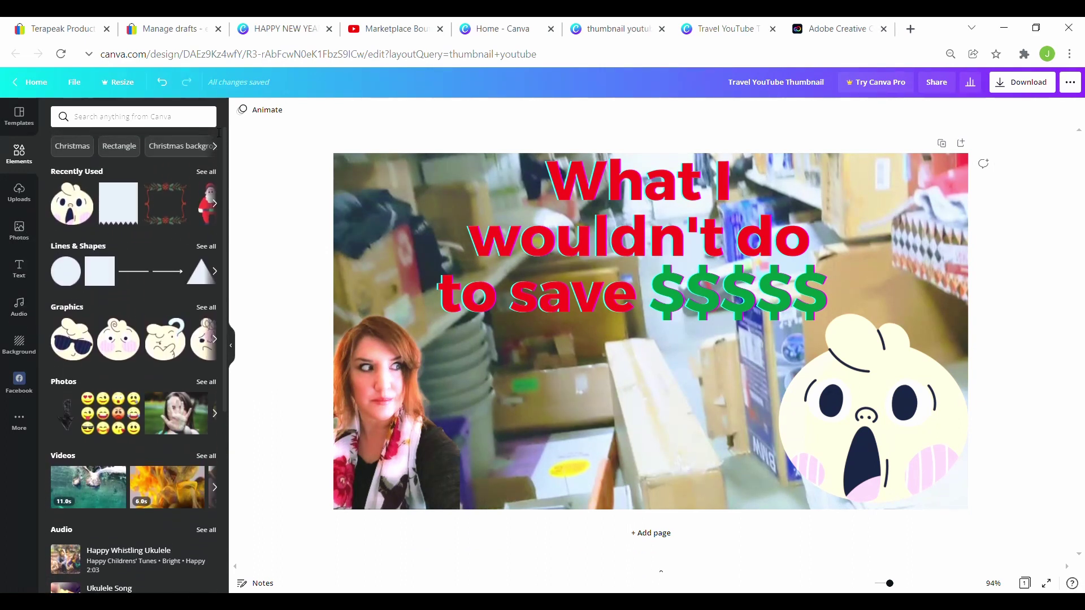
- Search the Elements library for 'princess crown' and scroll through the crown results
{"action": "left_click", "coordinate": [19, 156]}
{"action": "left_click", "coordinate": [177, 125]}
{"action": "type", "text": "p"}
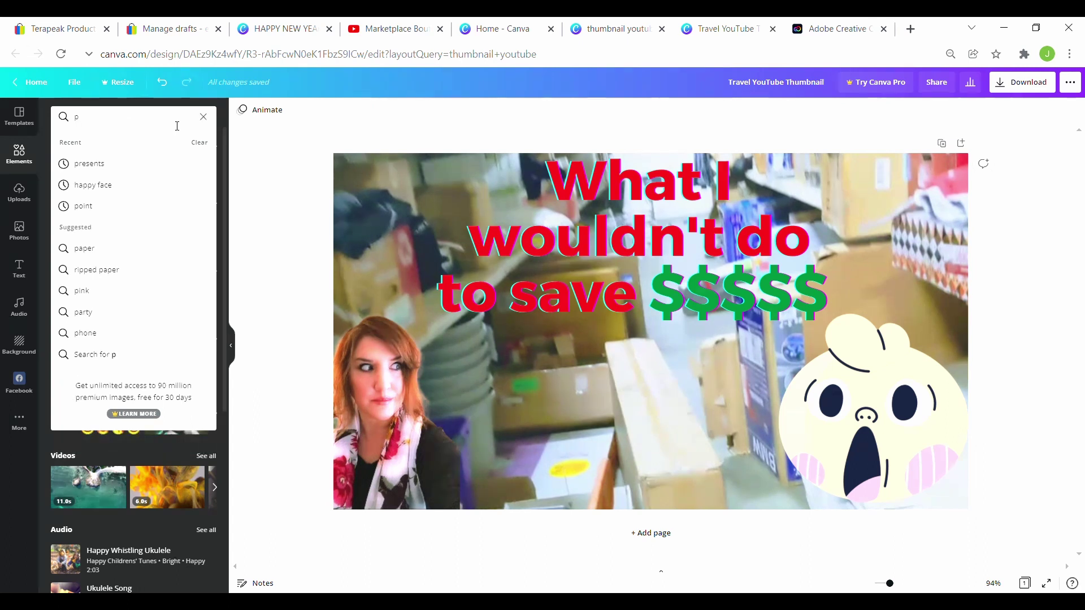
{"action": "type", "text": "rincess c"}
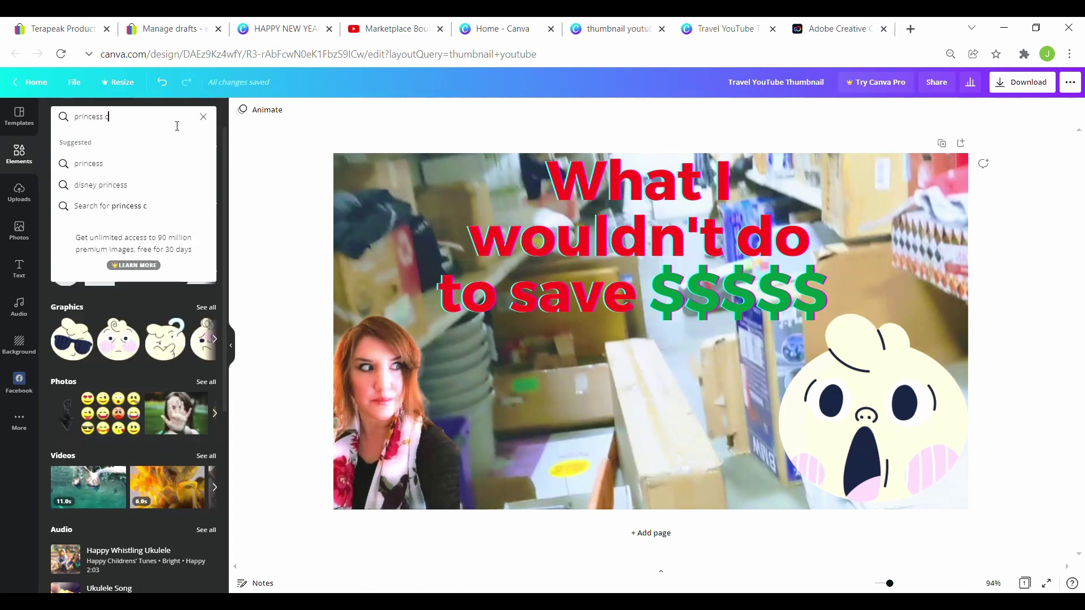
{"action": "type", "text": "rown"}
{"action": "key", "text": "Return"}
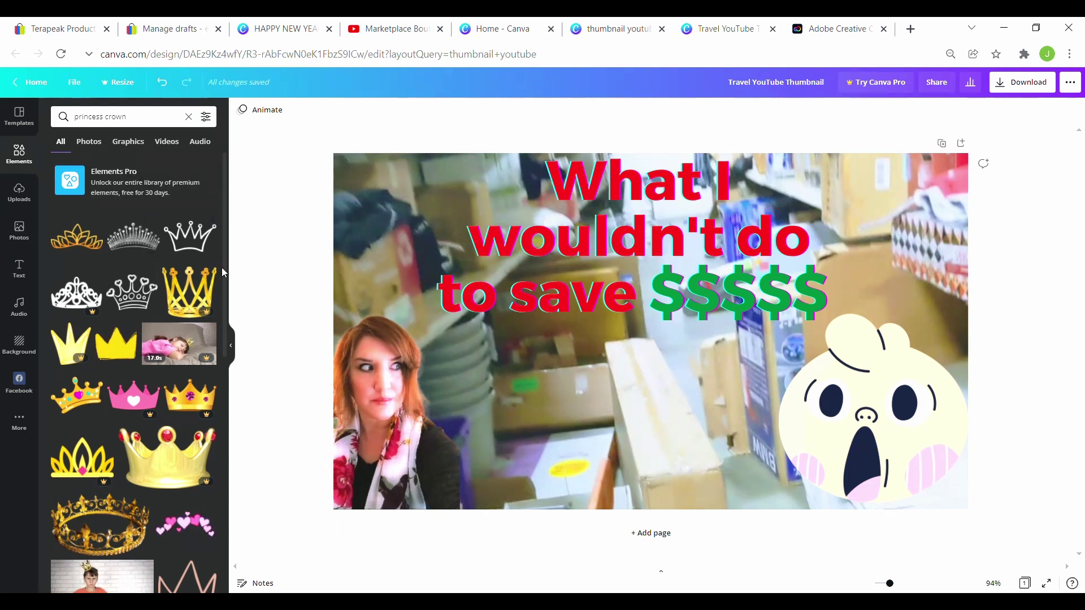
{"action": "left_click_drag", "start_coordinate": [224, 273], "coordinate": [196, 201]}
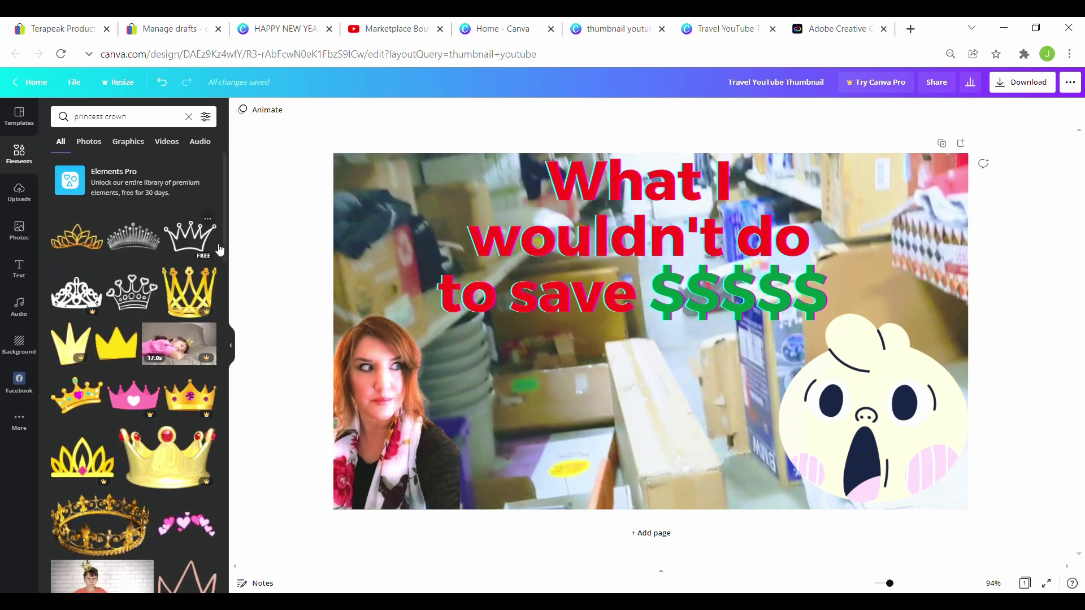
- Add the white heart crown, shrink it, then delete it
{"action": "left_click", "coordinate": [132, 292]}
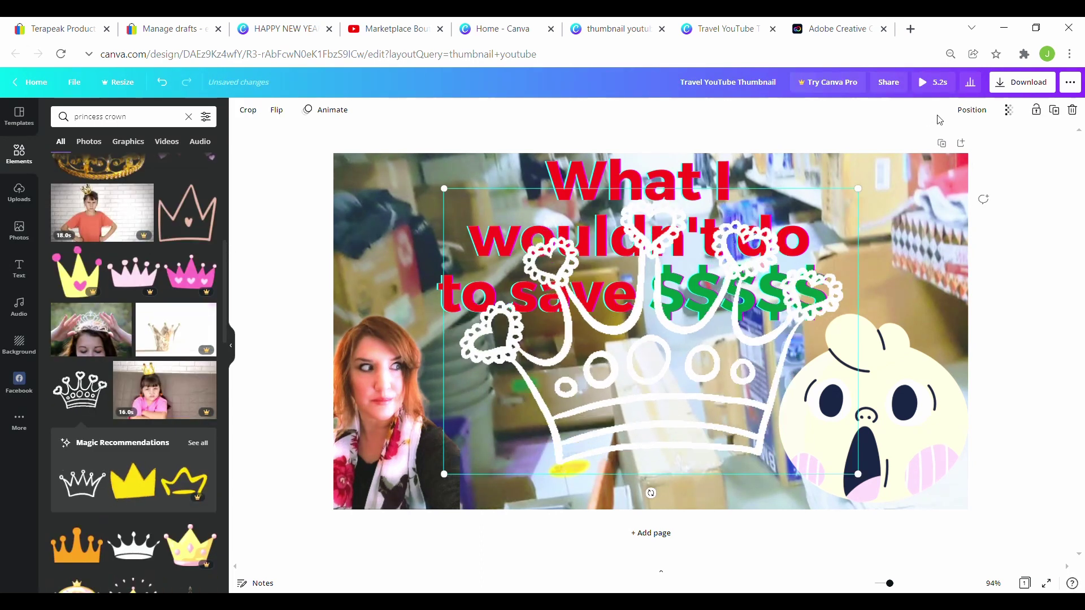
{"action": "left_click_drag", "start_coordinate": [859, 190], "coordinate": [367, 293]}
{"action": "left_click_drag", "start_coordinate": [428, 259], "coordinate": [411, 275]}
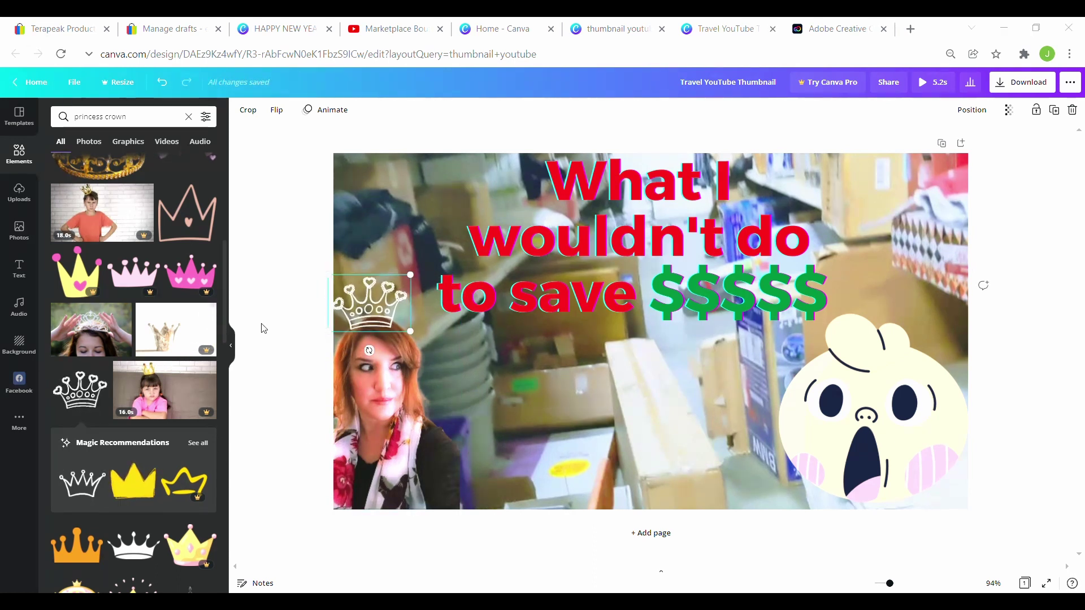
{"action": "key", "text": "Delete"}
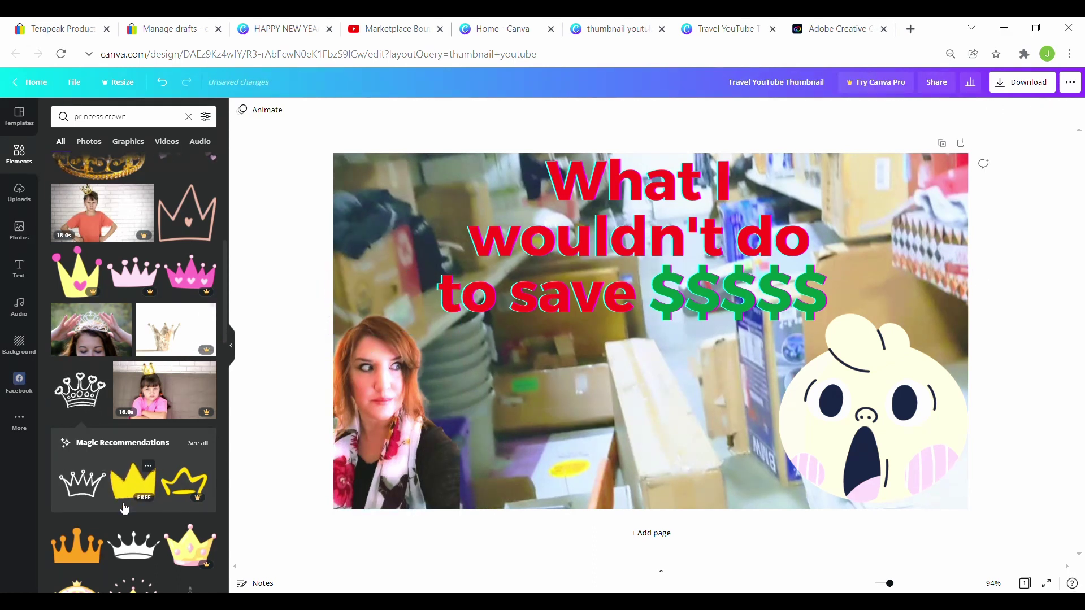
- Place a small white outline crown on the woman's head, tilted slightly clockwise
{"action": "left_click", "coordinate": [80, 496]}
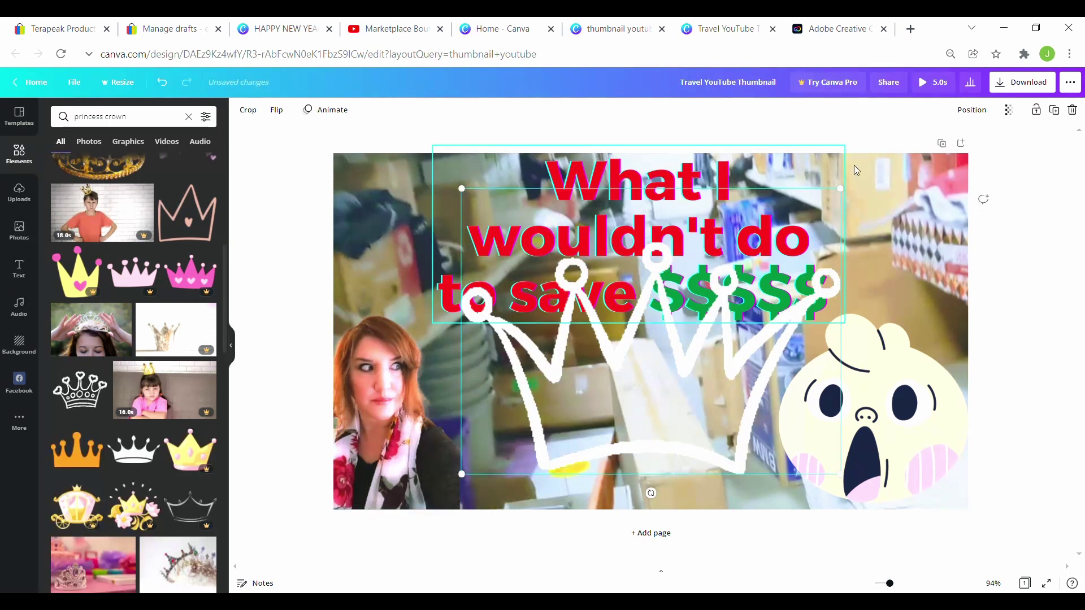
{"action": "left_click_drag", "start_coordinate": [840, 188], "coordinate": [549, 407]}
{"action": "left_click_drag", "start_coordinate": [510, 450], "coordinate": [371, 304]}
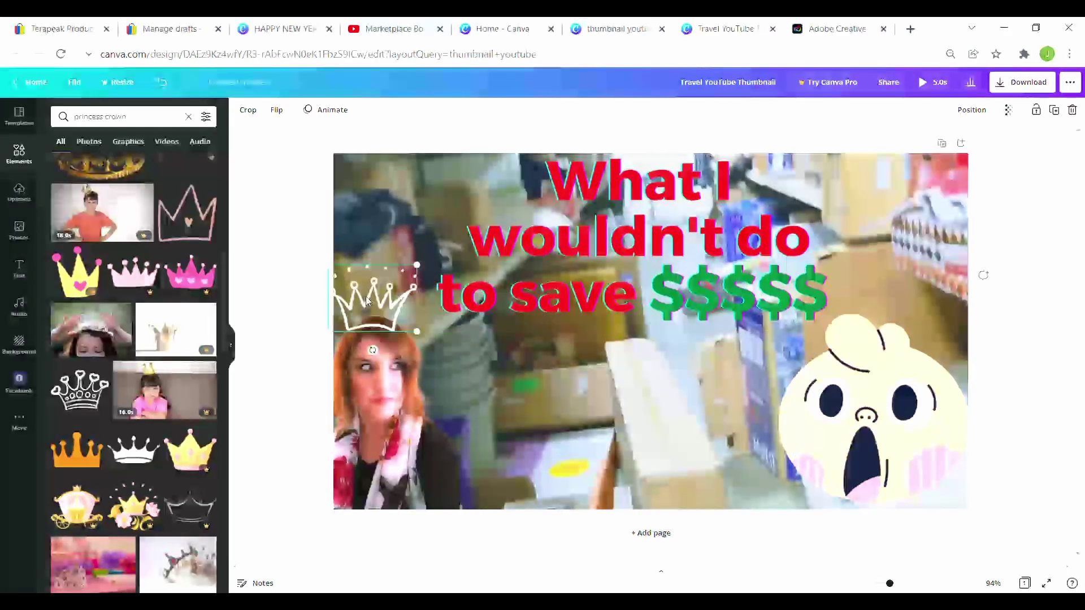
{"action": "left_click_drag", "start_coordinate": [423, 266], "coordinate": [418, 270]}
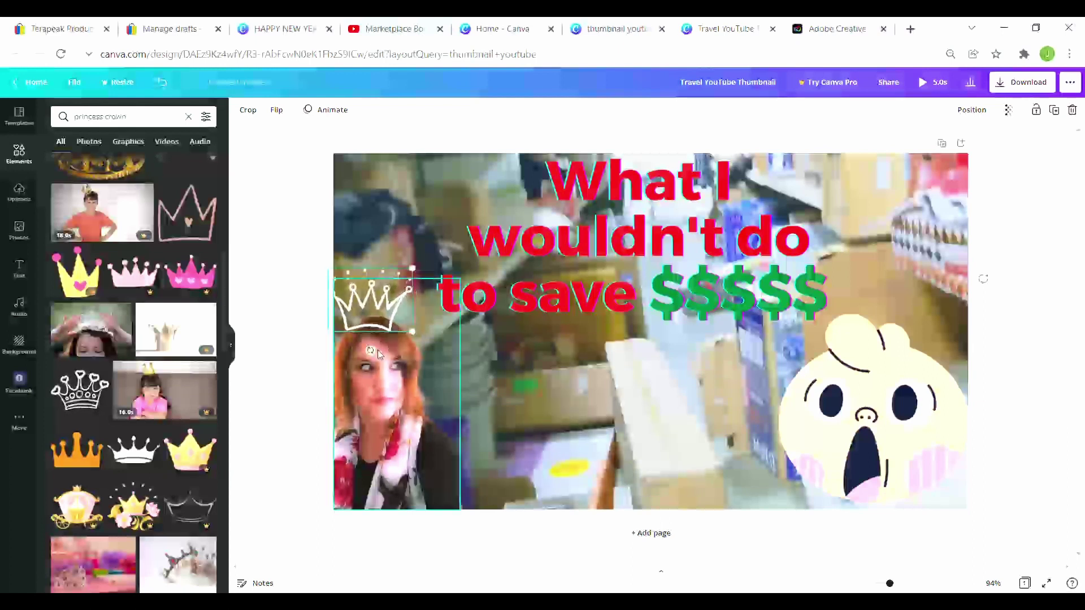
{"action": "left_click_drag", "start_coordinate": [370, 350], "coordinate": [379, 350]}
{"action": "left_click", "coordinate": [271, 458]}
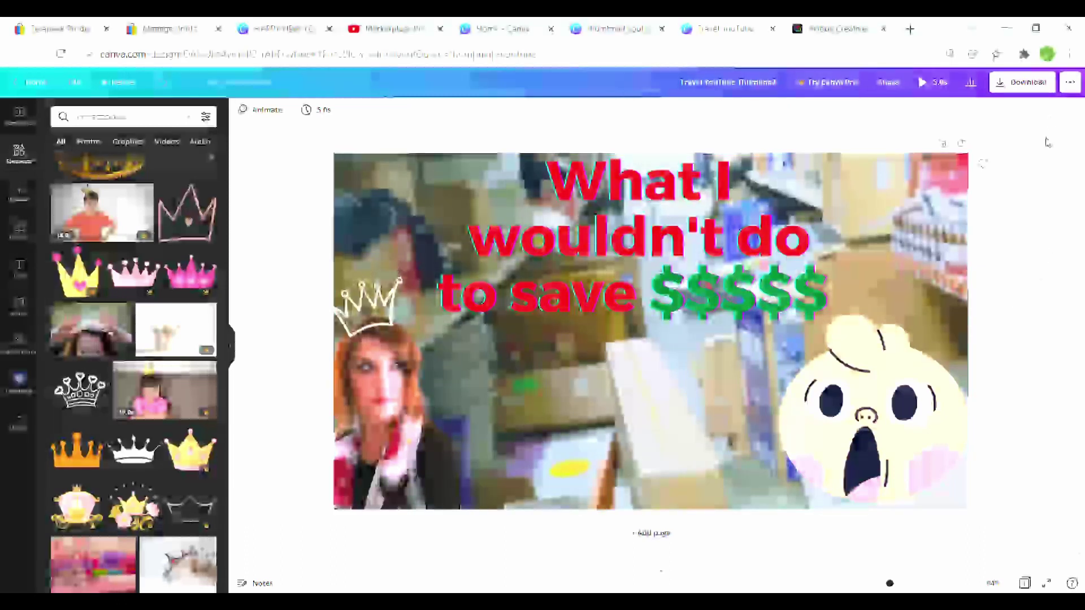
- Download the thumbnail as a JPG file and dismiss the confirmation popup
{"action": "left_click", "coordinate": [1004, 80]}
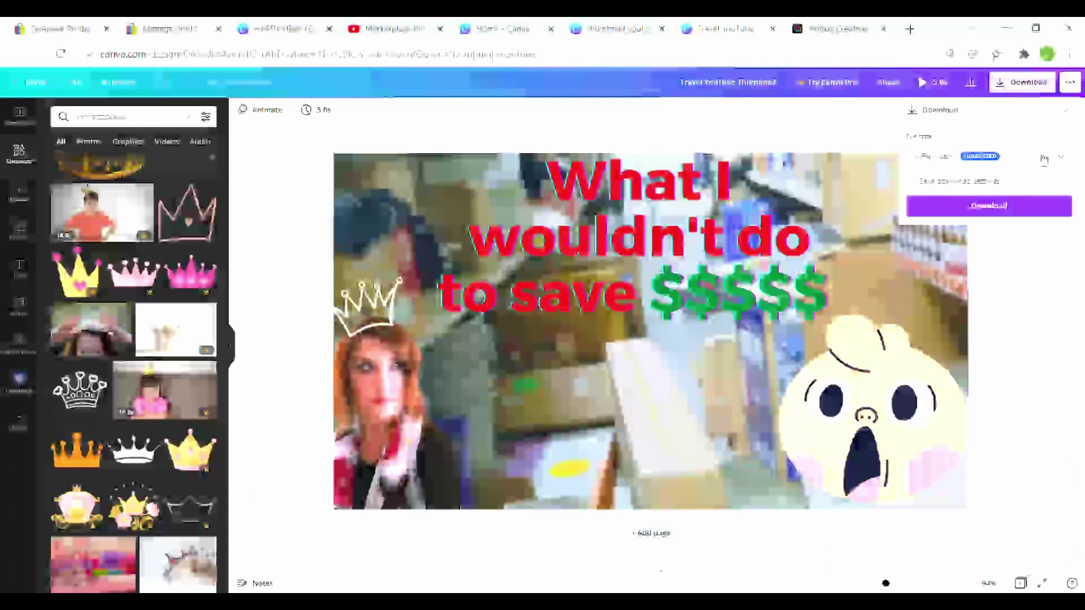
{"action": "left_click", "coordinate": [1044, 158]}
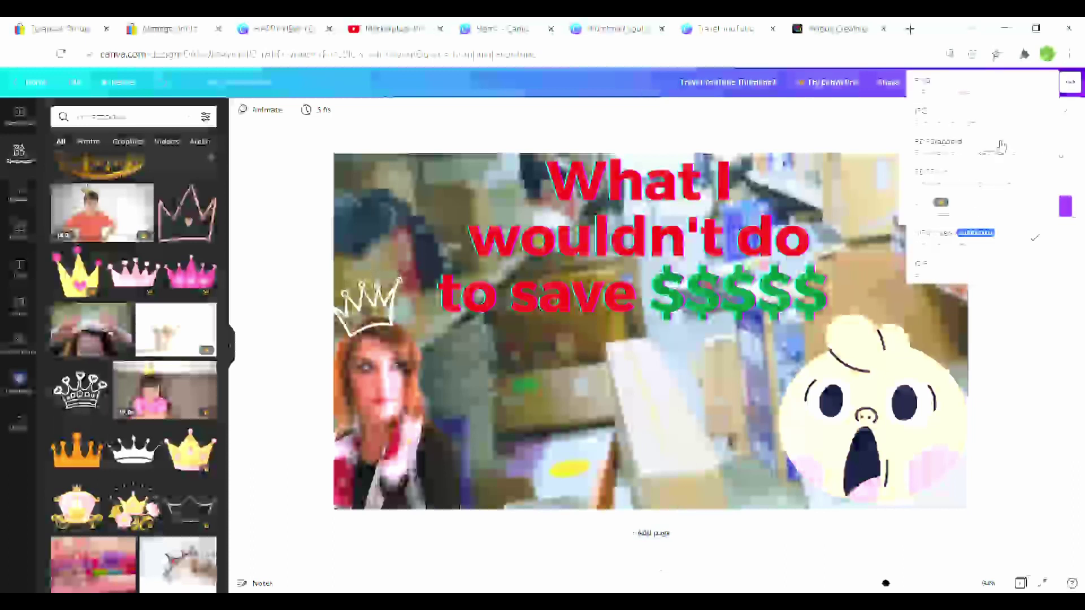
{"action": "left_click", "coordinate": [974, 125]}
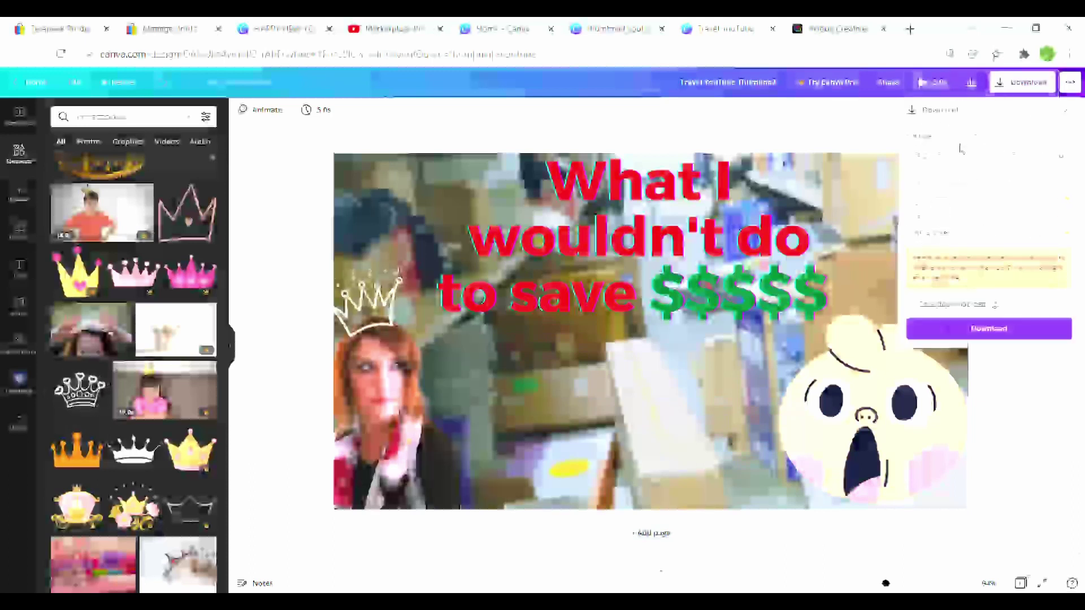
{"action": "left_click", "coordinate": [1014, 329]}
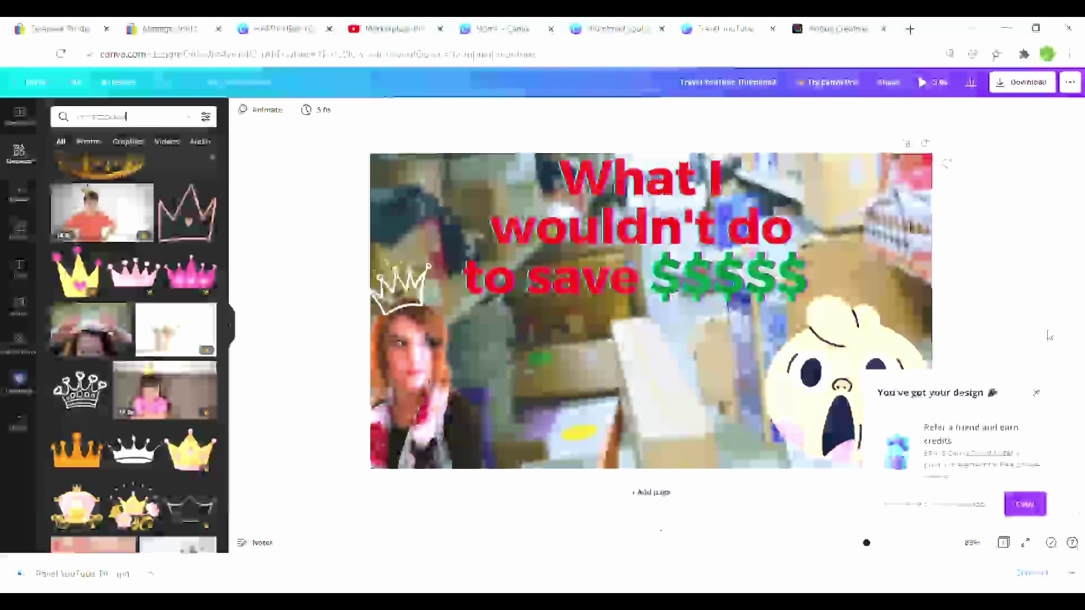
{"action": "left_click", "coordinate": [1041, 399]}
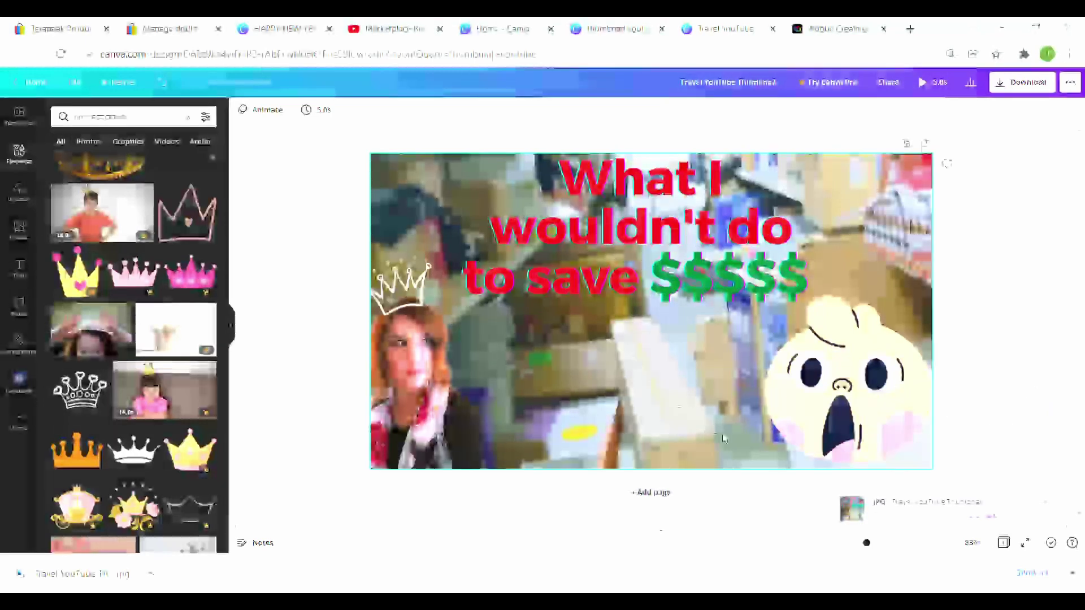